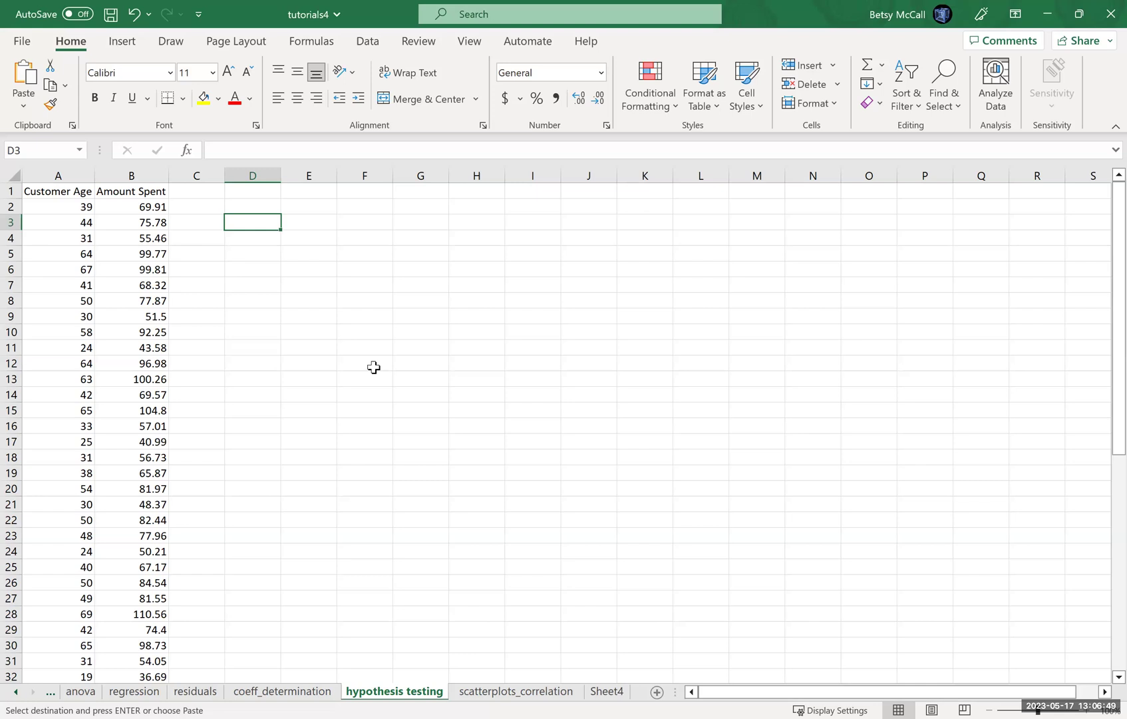
Enter the null hypothesis H_0 with rho=0 in D3:E3.
type("H_0")
key("Tab")
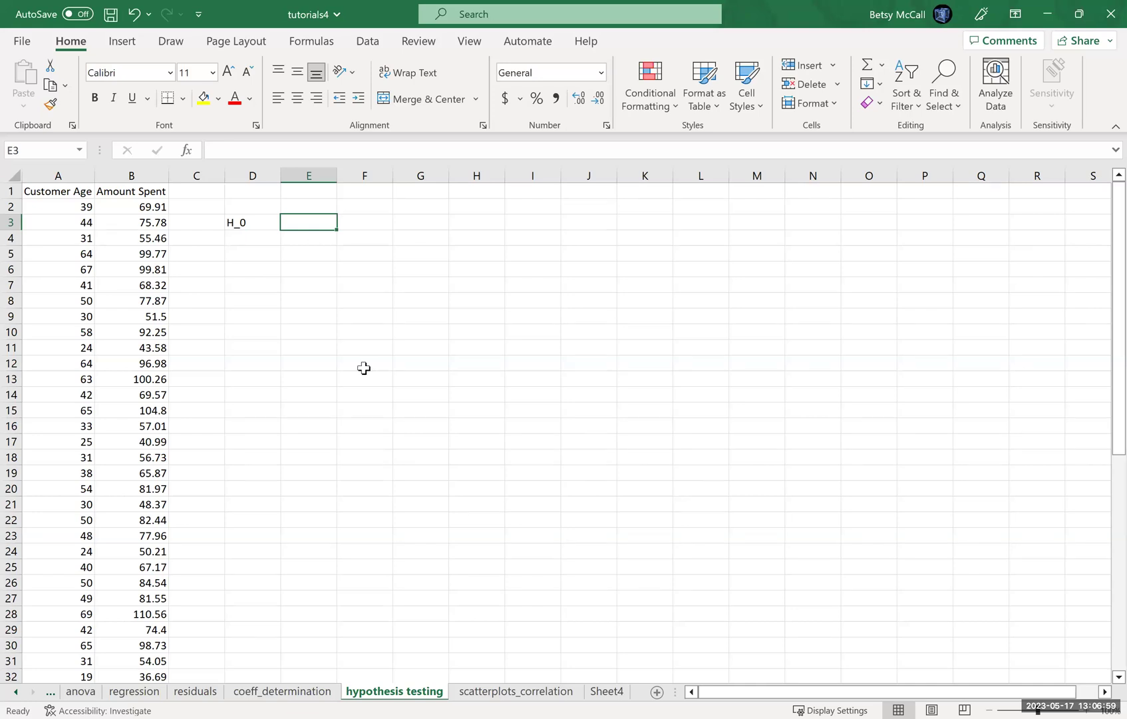
type("rh")
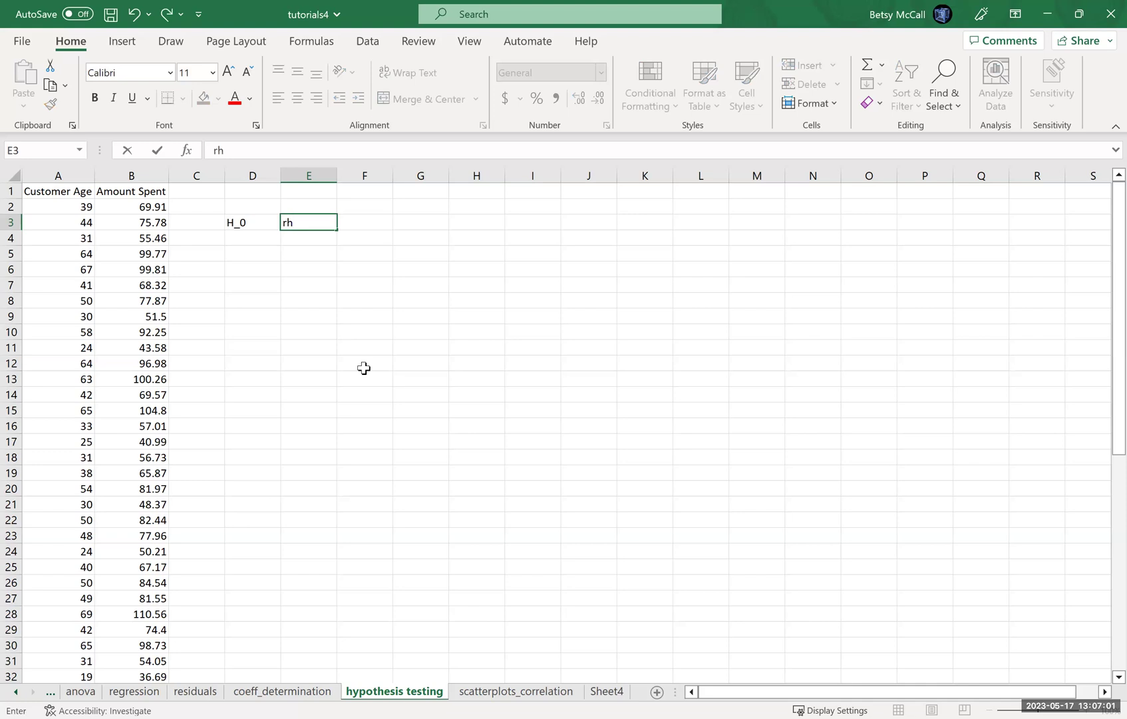
type("o=0")
left_click(255, 235)
Enter the alternative hypothesis H_a with rho=/=0 in D4:E4.
type("H")
key("BackSpace")
type("H_a")
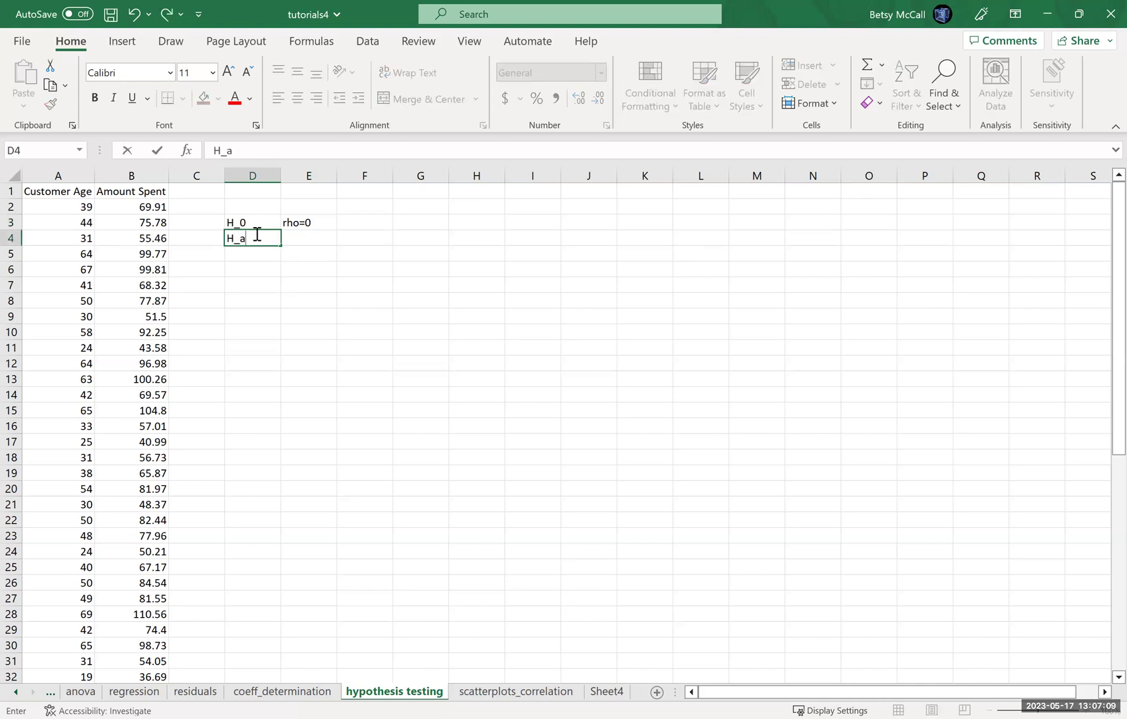
key("Tab")
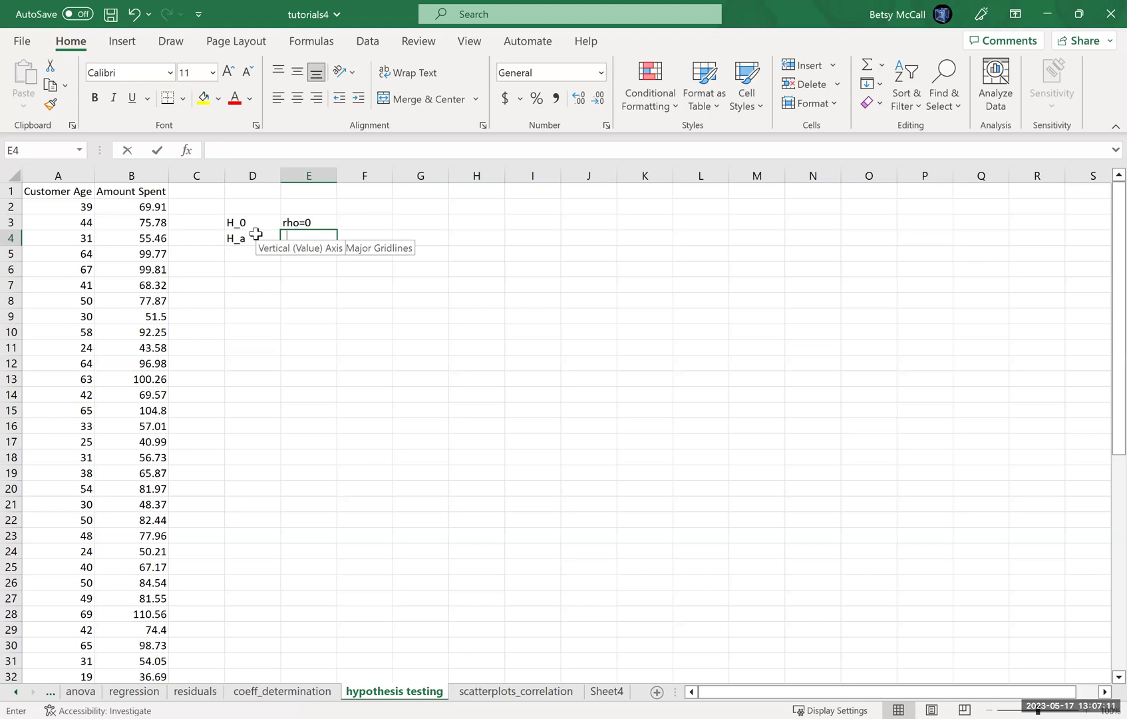
type("rho")
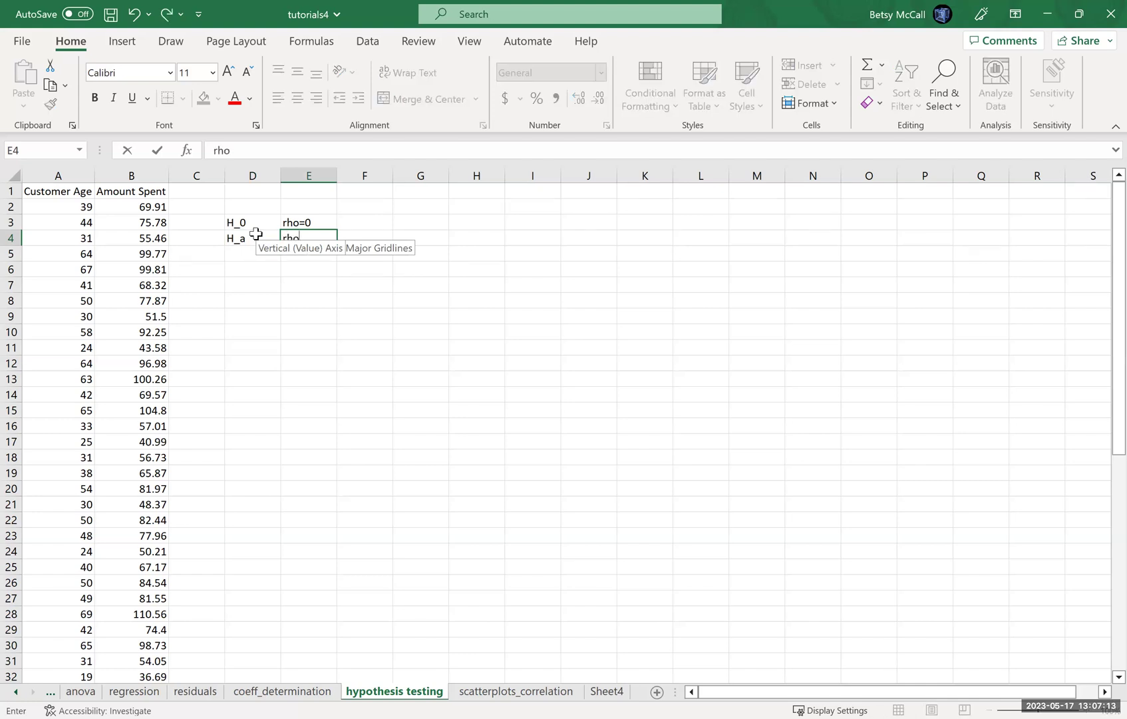
type("=/=0")
left_click(315, 314)
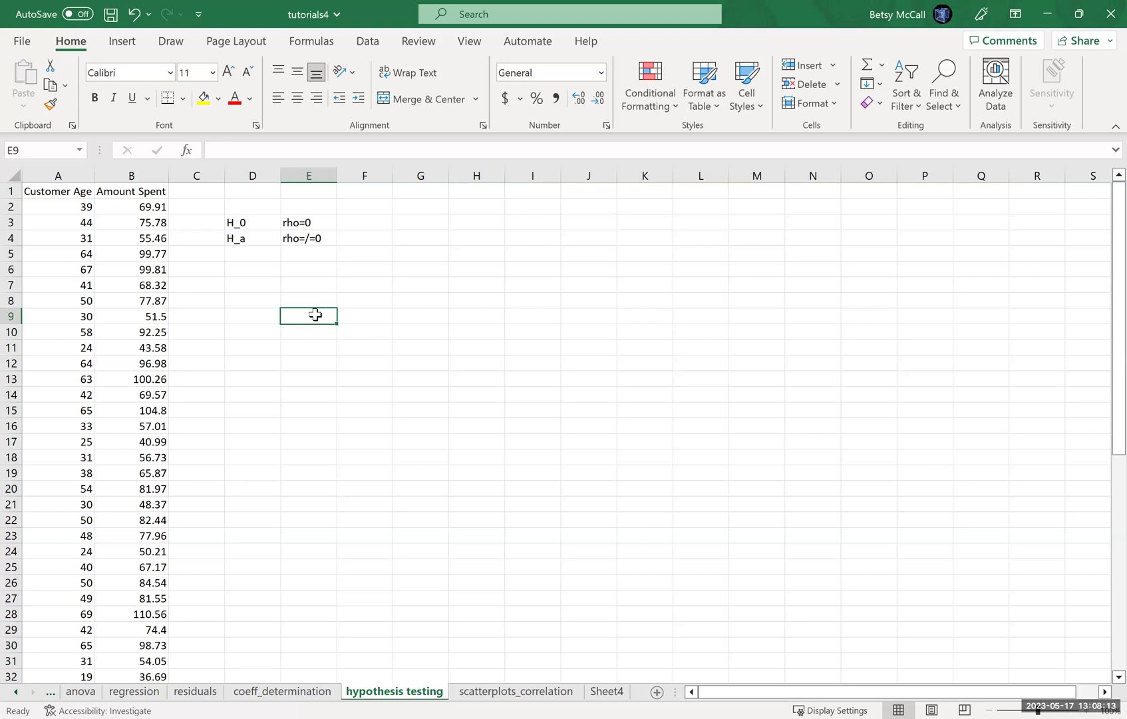
Enter H_0 with beta_1=0 in D6:E6.
left_click(240, 272)
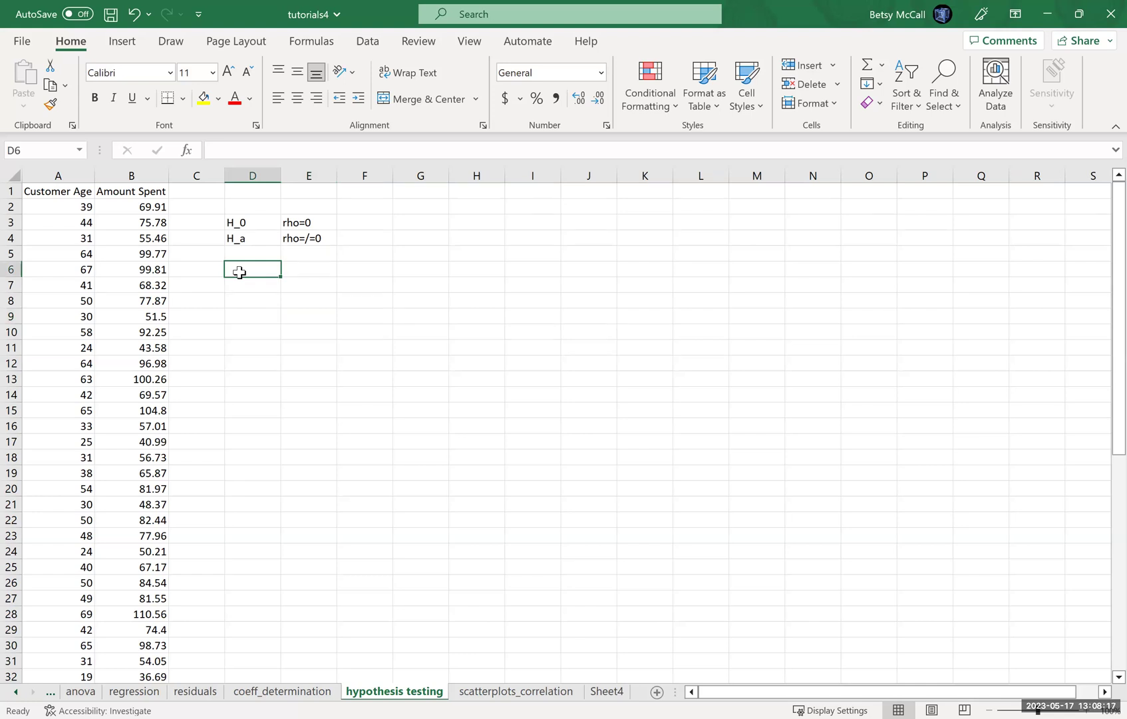
type("H_0")
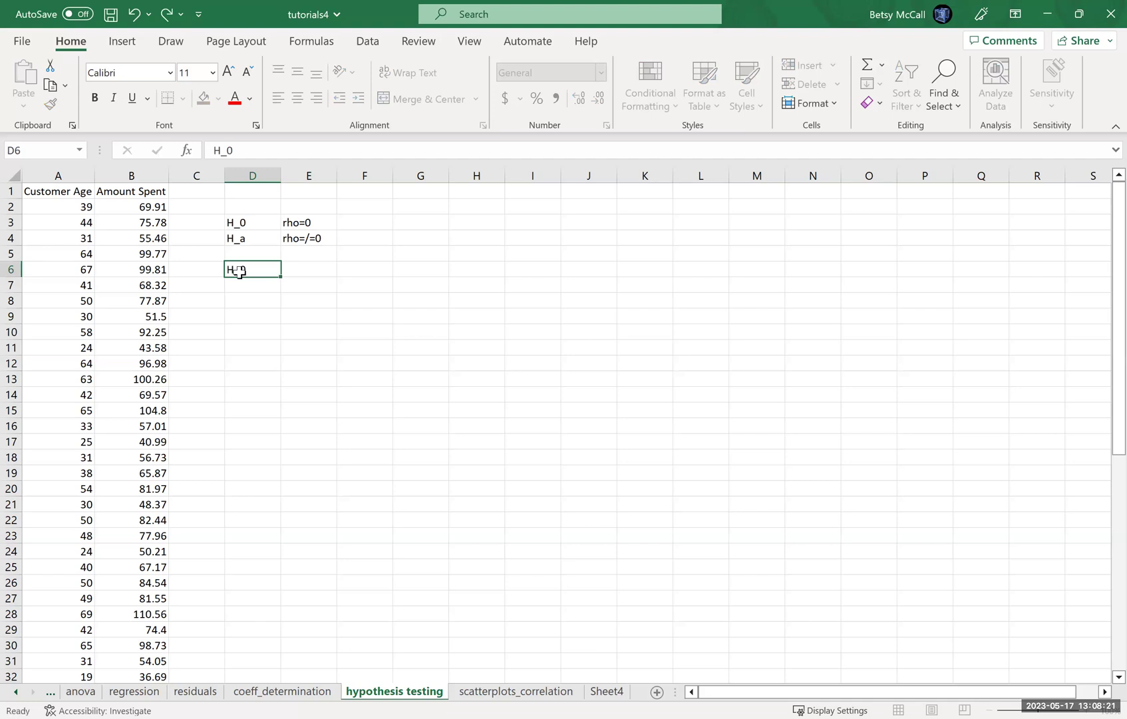
key("Tab")
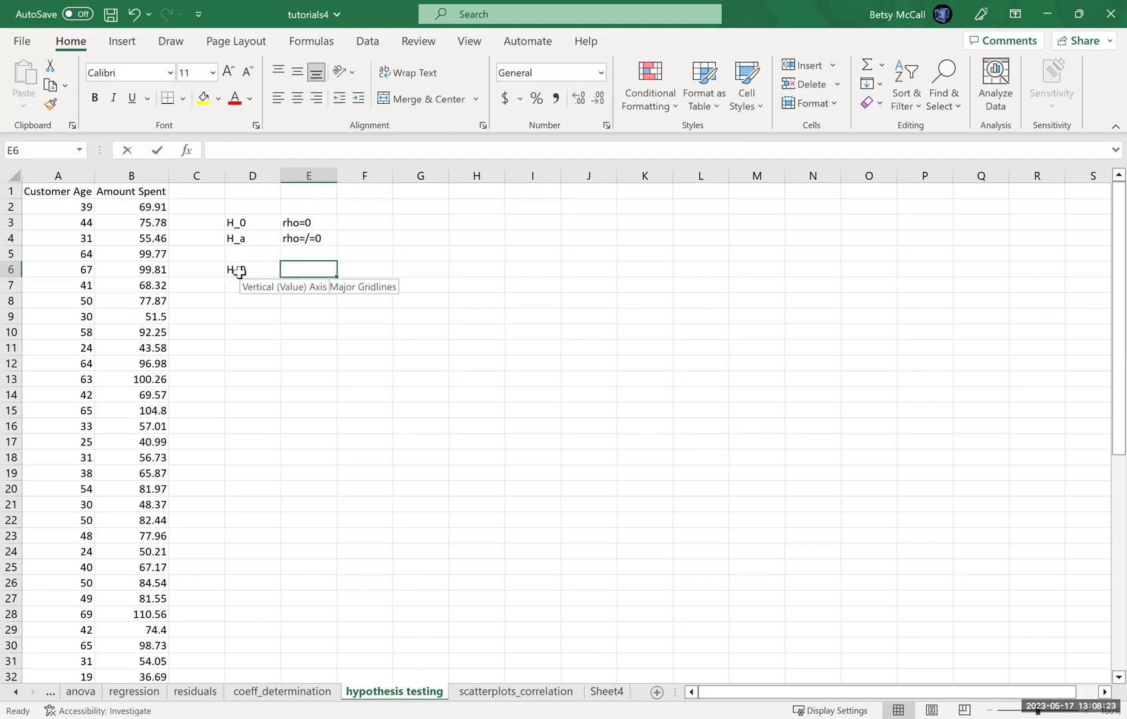
type("beta_1=0")
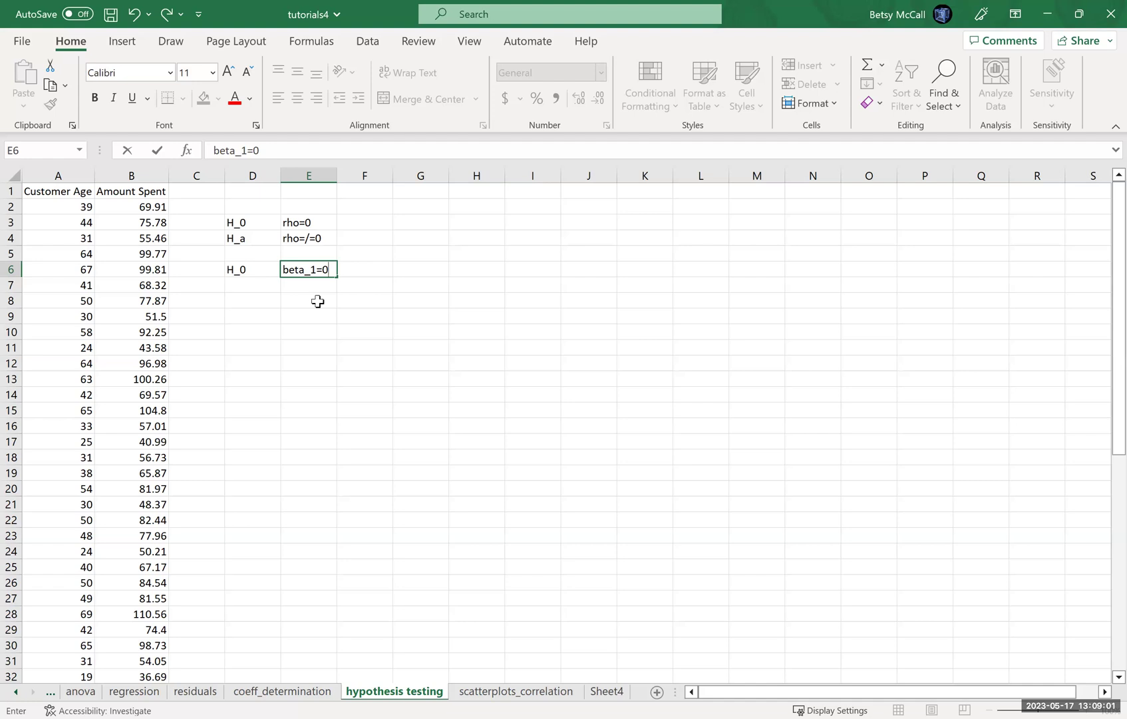
left_click(237, 285)
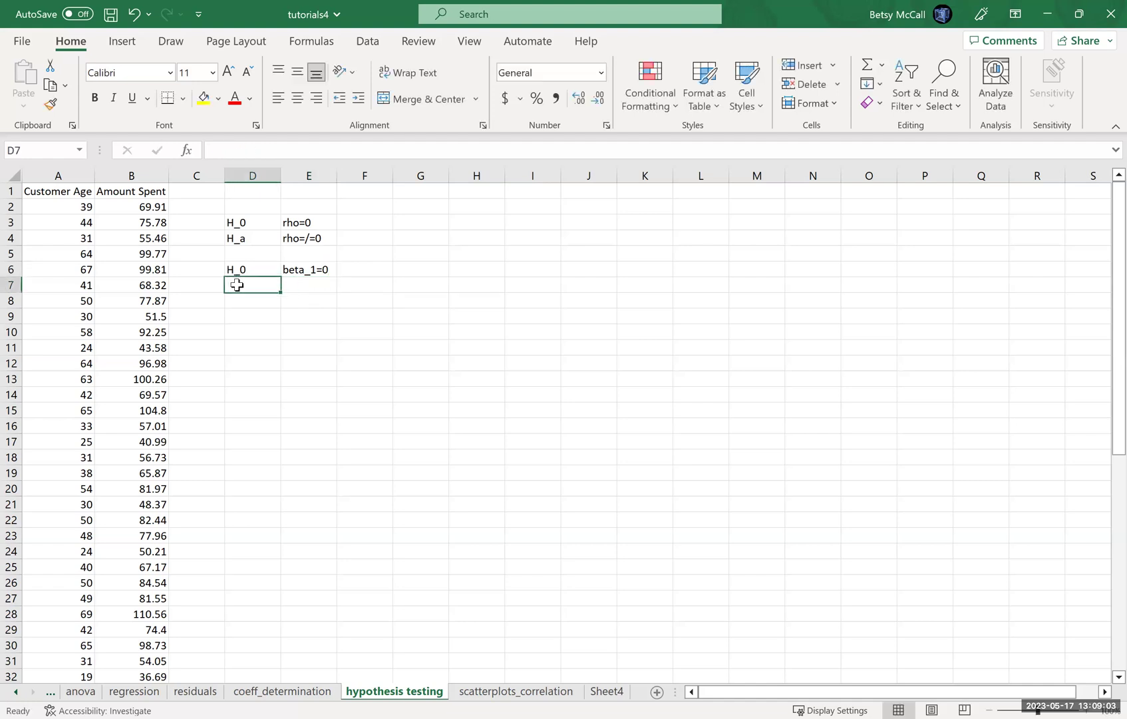
Enter H_a with beta_1=/=0 in D7:E7.
type("H_0")
key("BackSpace")
type("a")
key("Tab")
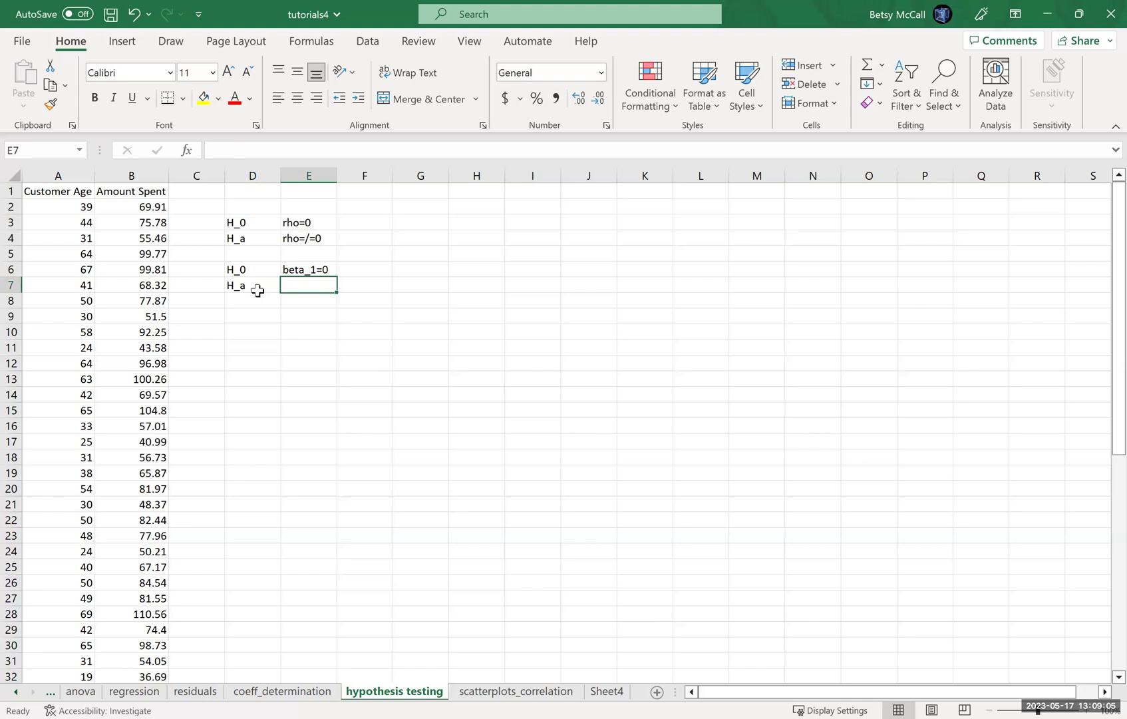
type("beta_1=/=0")
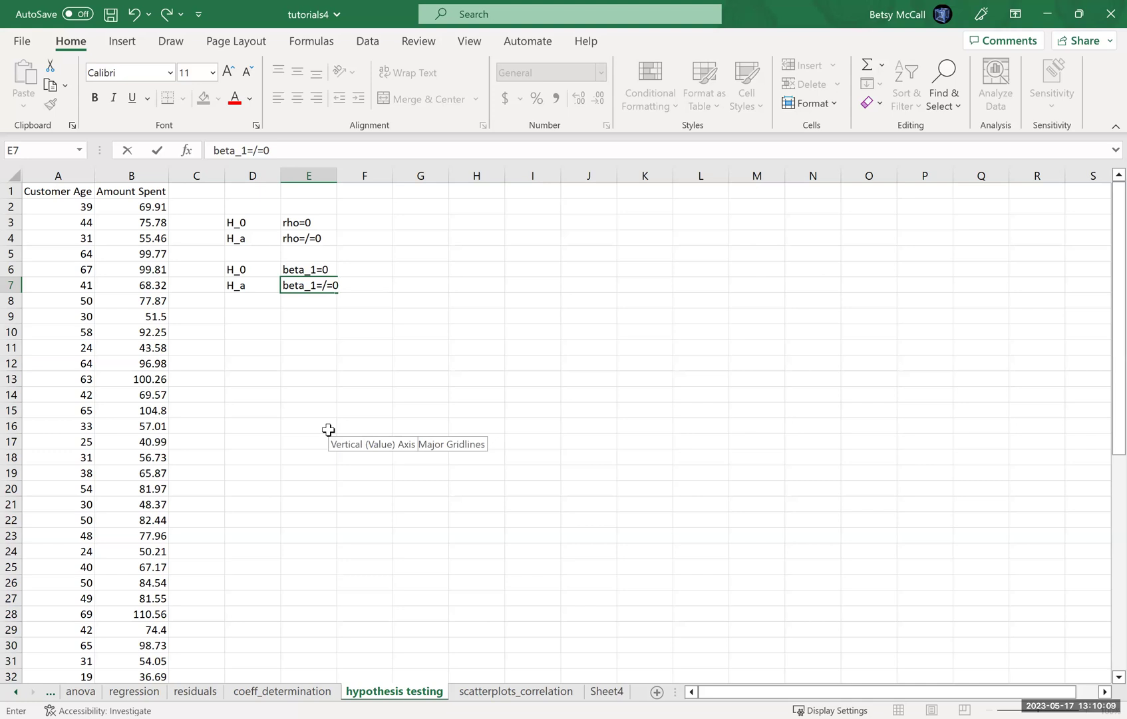
Title D9 'model test' and put the label H_0 in D10.
left_click(245, 318)
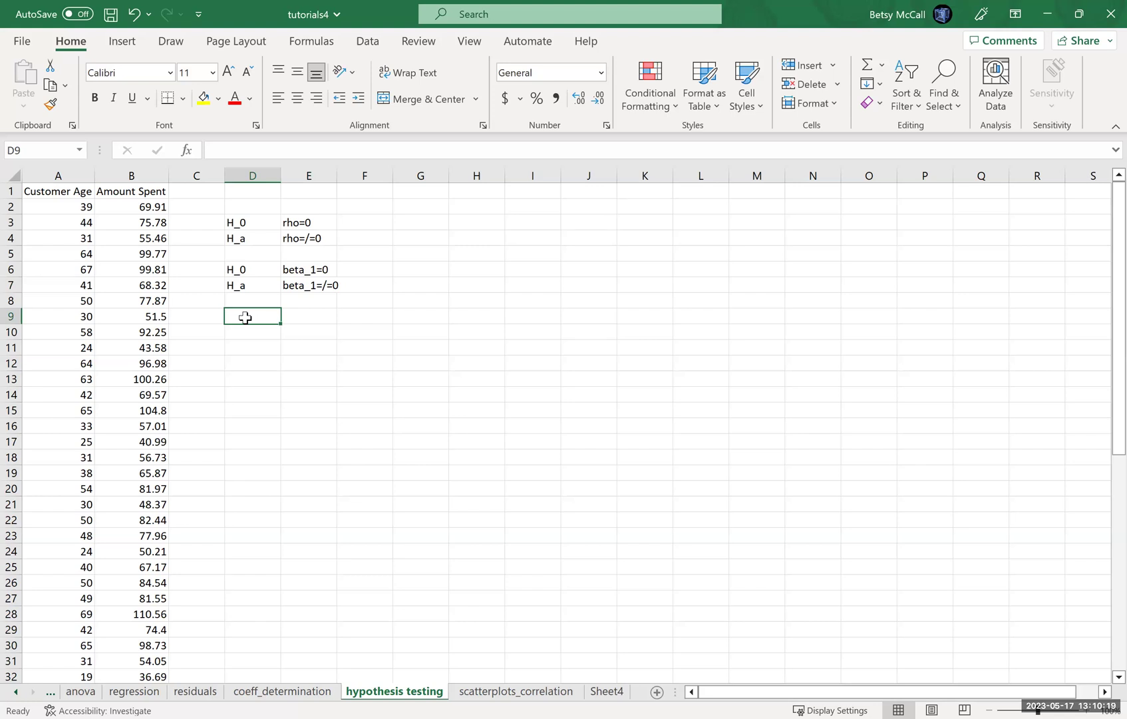
type("model test")
key("Return")
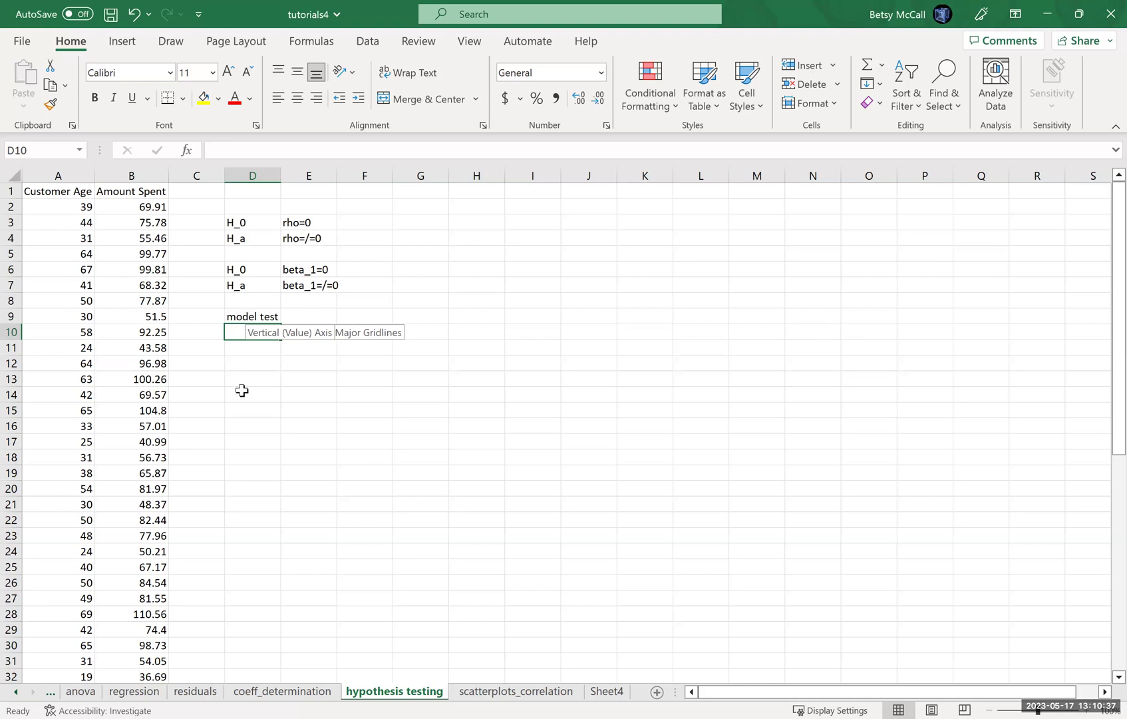
type("H")
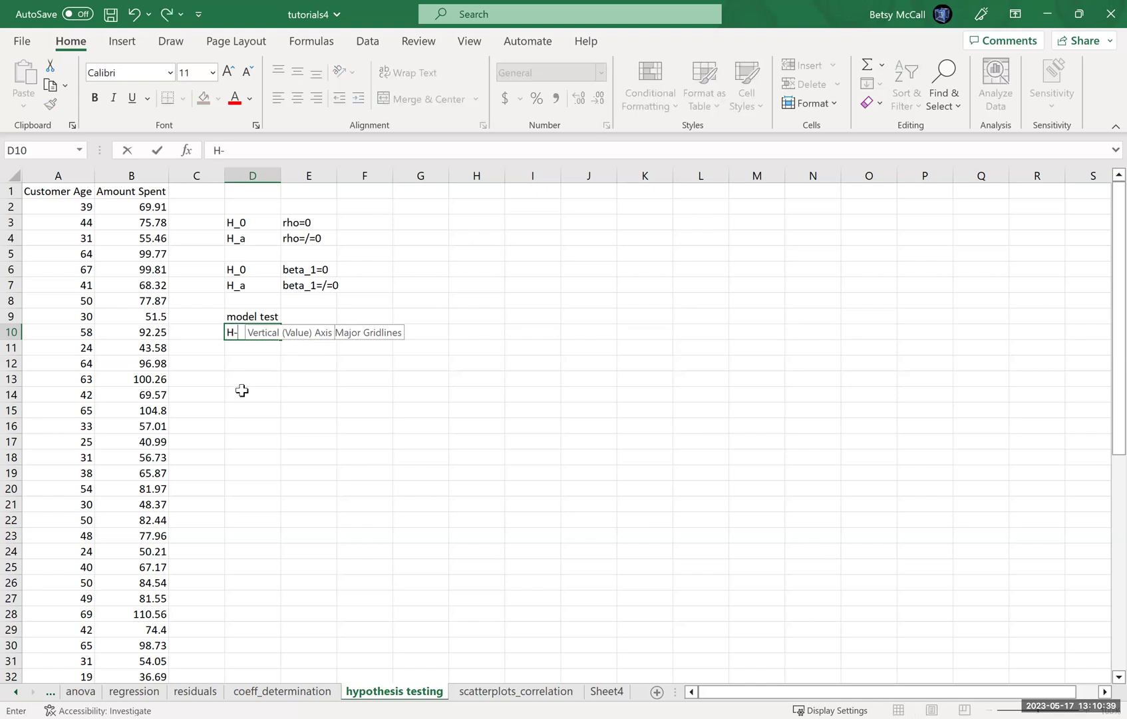
type("_0")
key("Tab")
Write 'all the slope coefficients in the model are 0' in E10.
type("a")
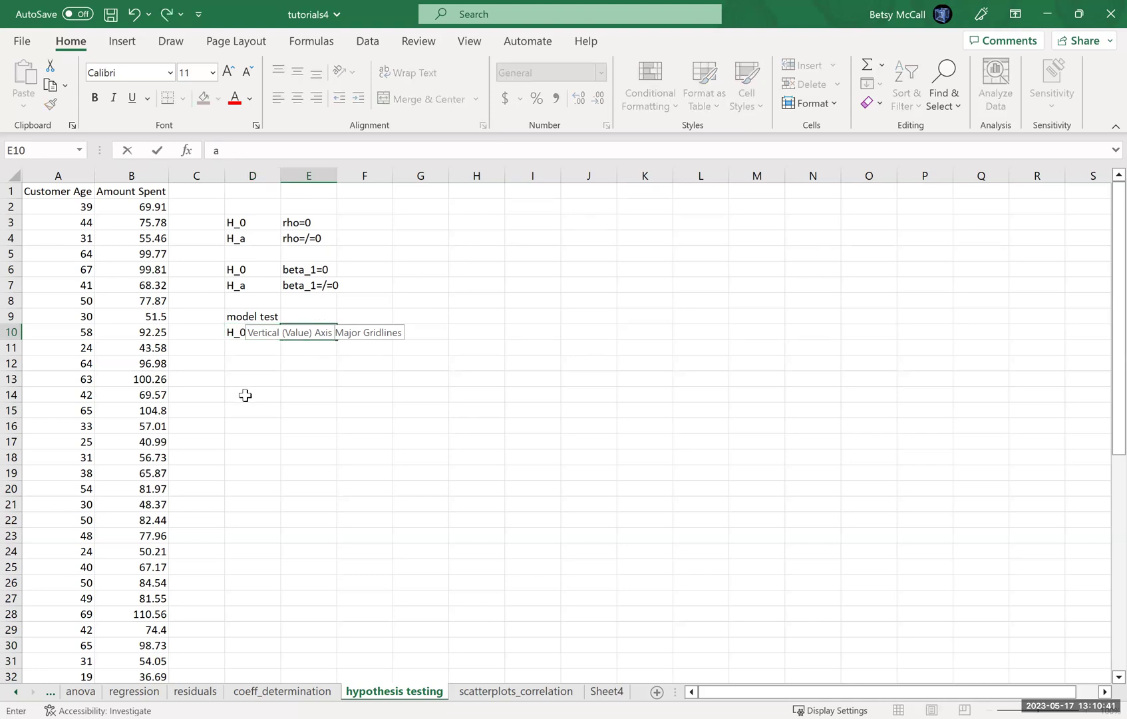
left_click(351, 425)
left_click(312, 335)
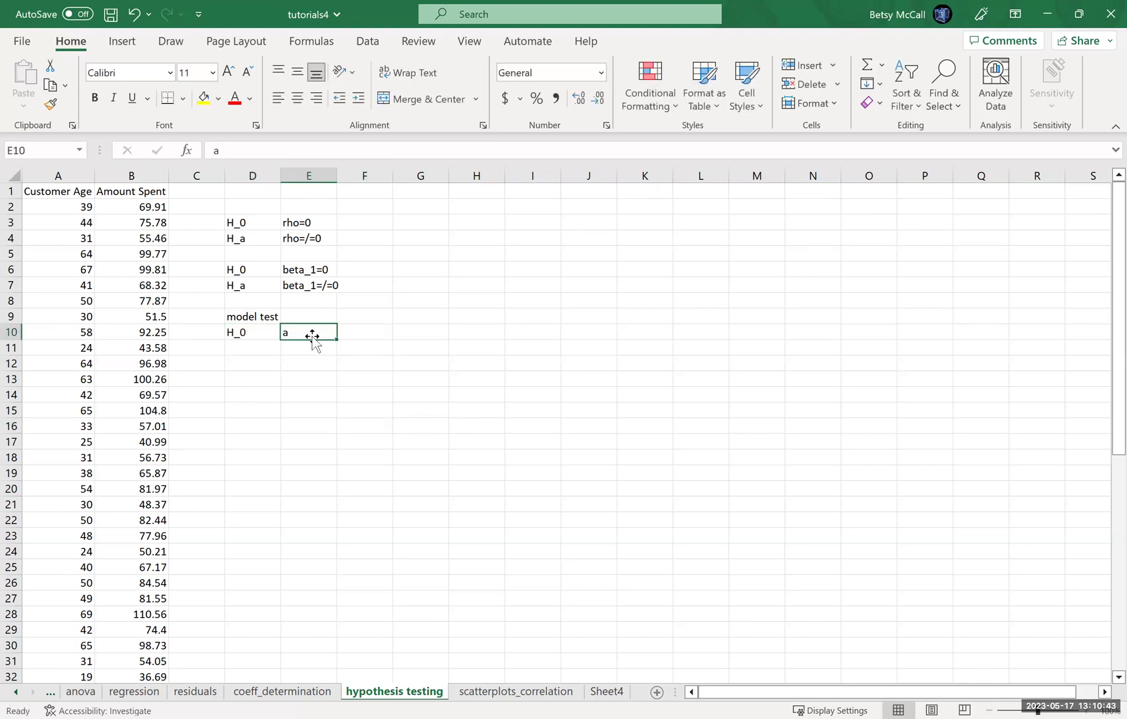
type("all the v")
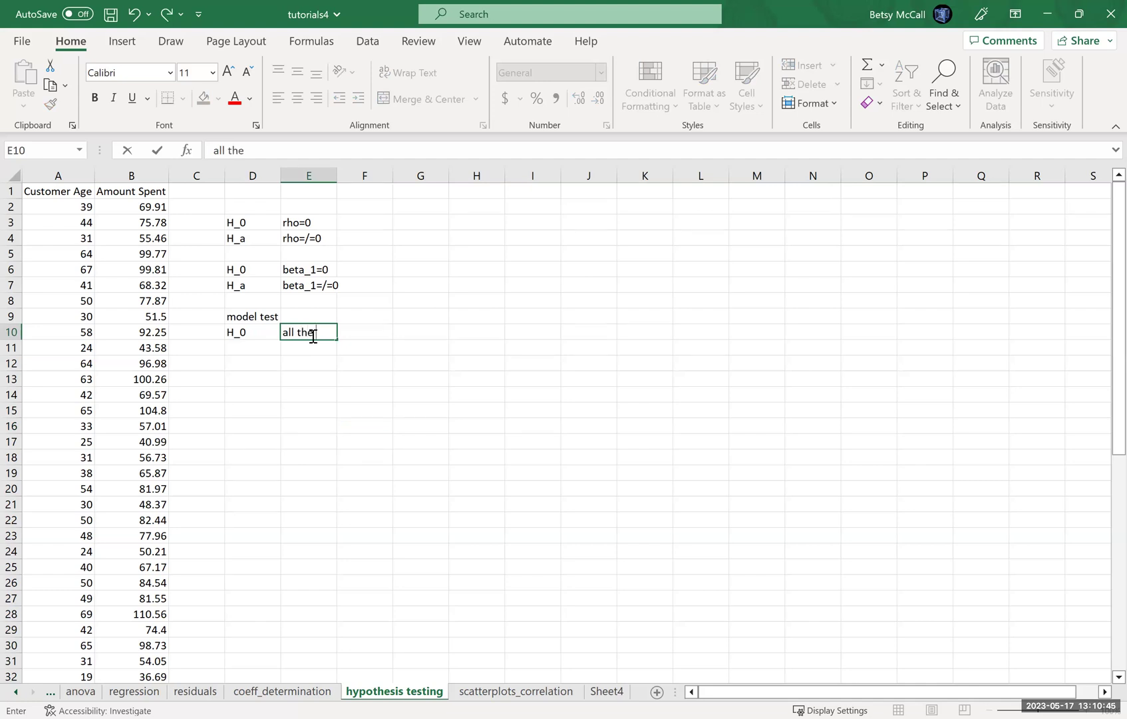
key("BackSpace")
type("so")
key("BackSpace")
type("lope oce")
key("BackSpace")
key("BackSpace")
key("BackSpace")
type("coefficients in")
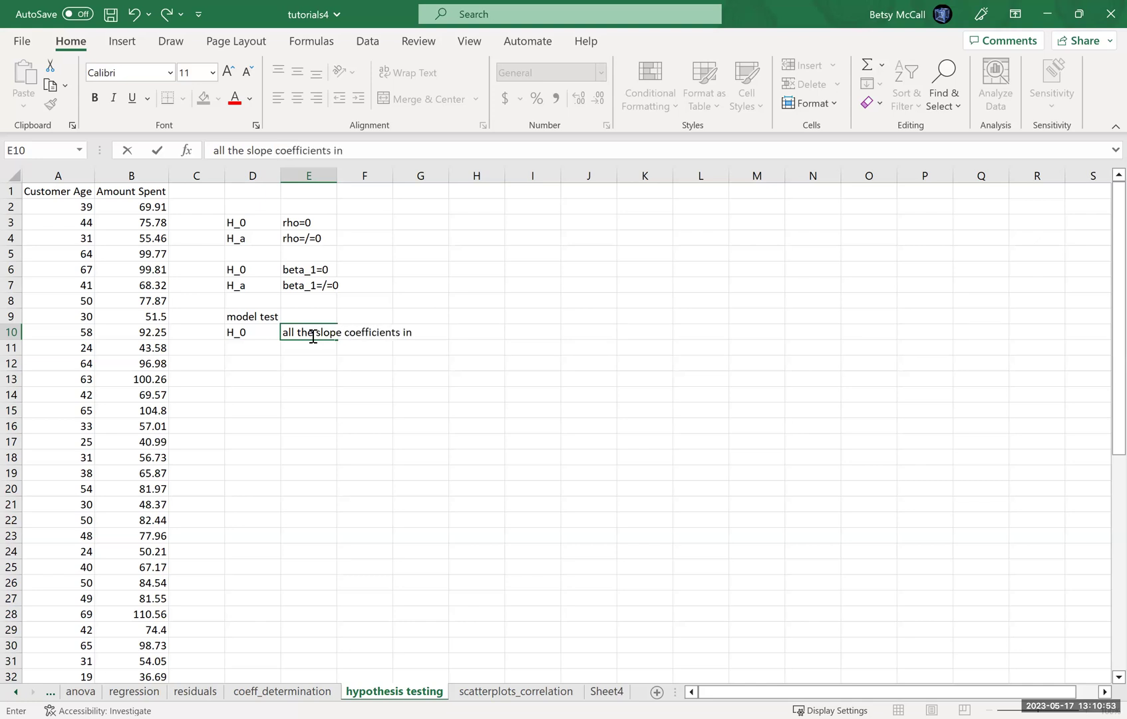
type(" the model are ")
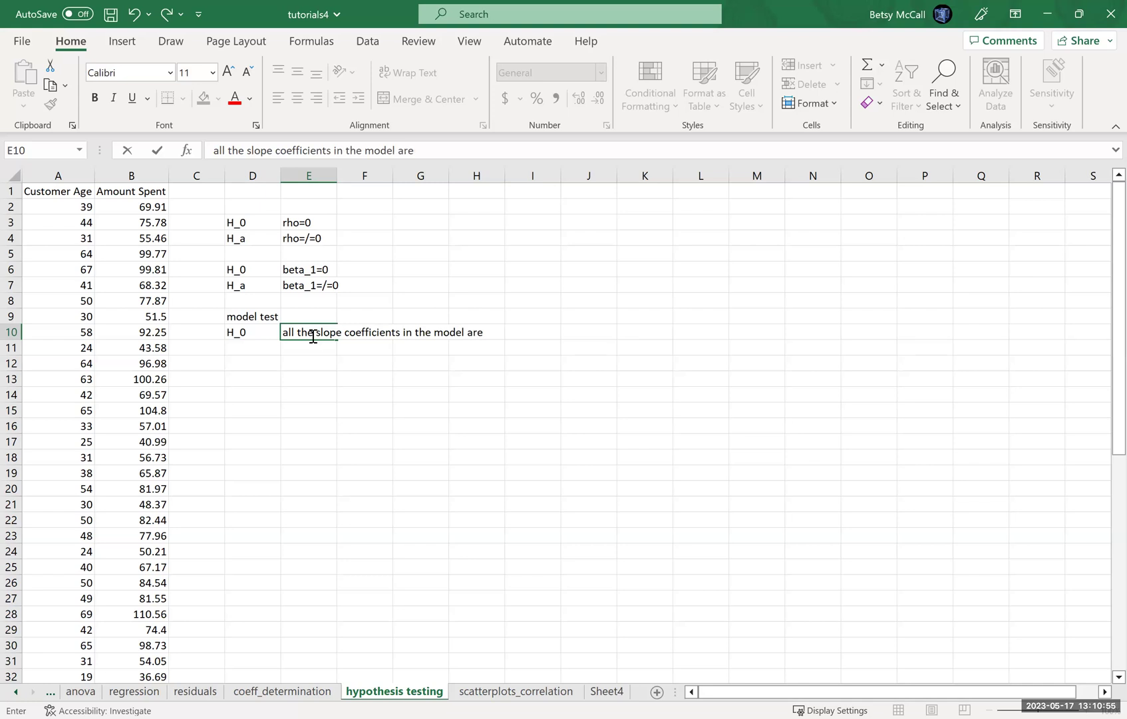
type("0")
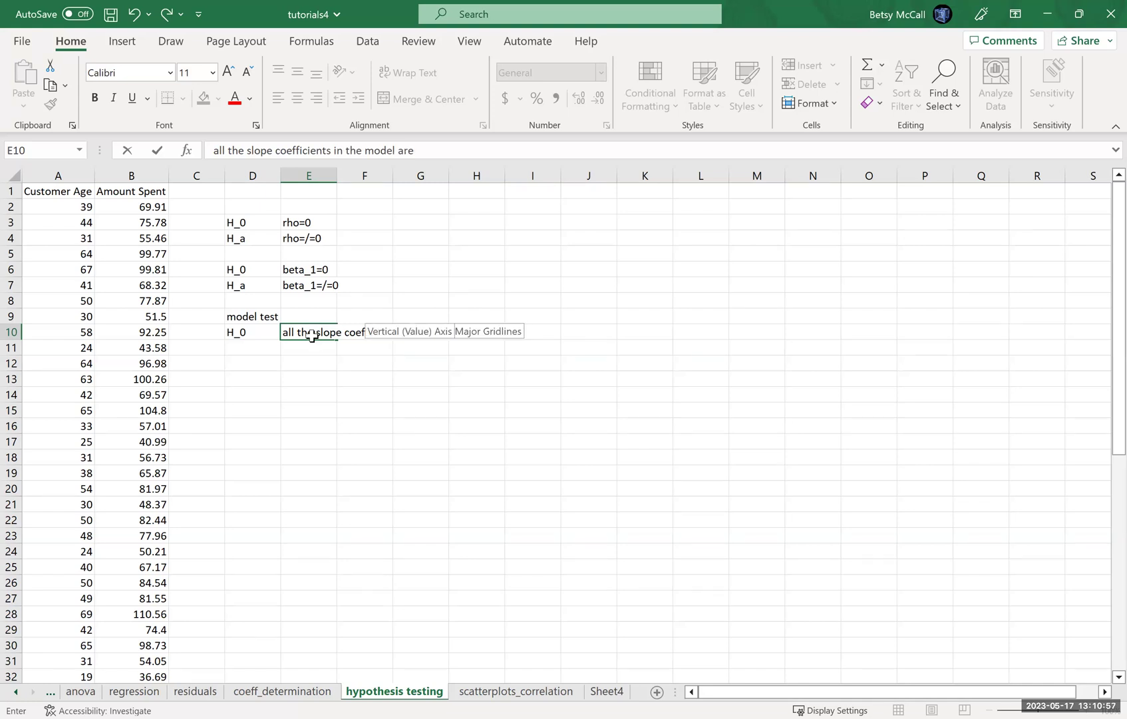
left_click(313, 395)
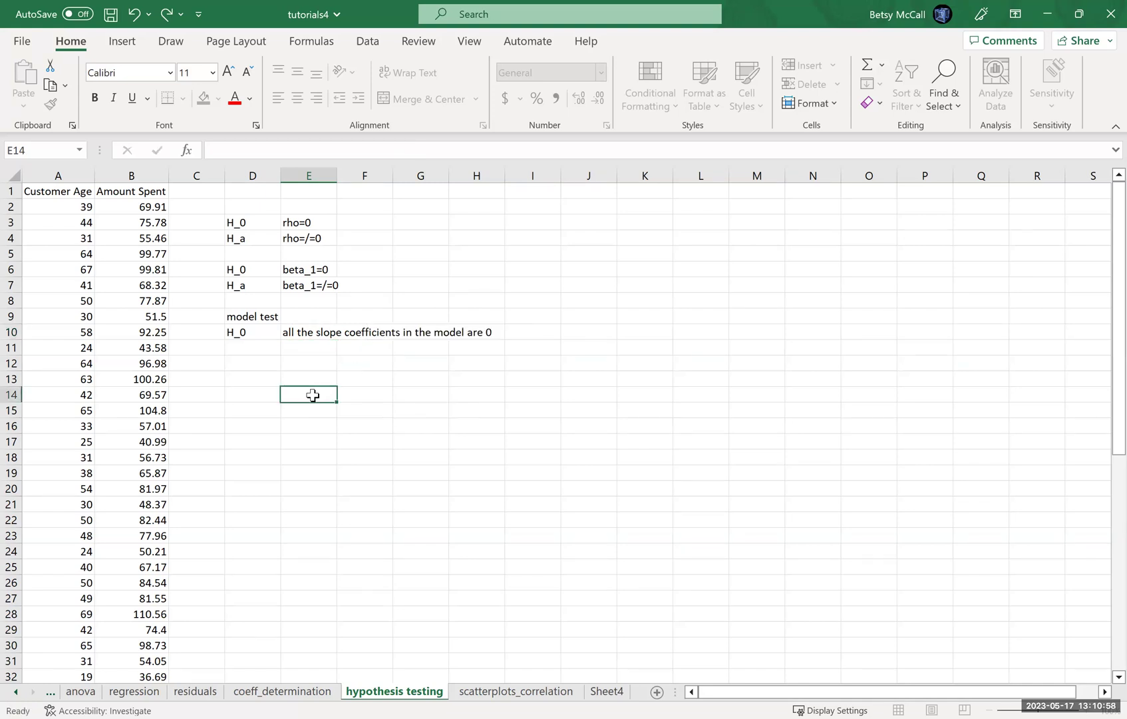
Enter H_a in D11 with 'at least one slope coefficient is not 0' in E11.
left_click(257, 348)
type("H_0")
key("BackSpace")
type("a")
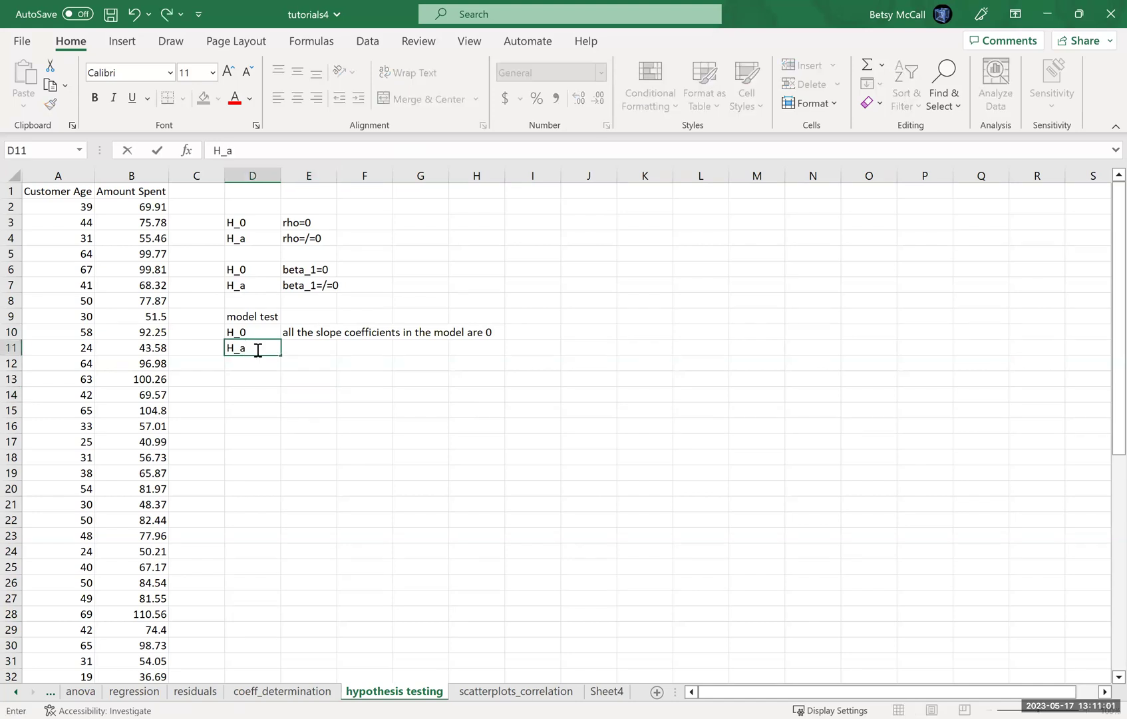
key("Tab")
type("at leas")
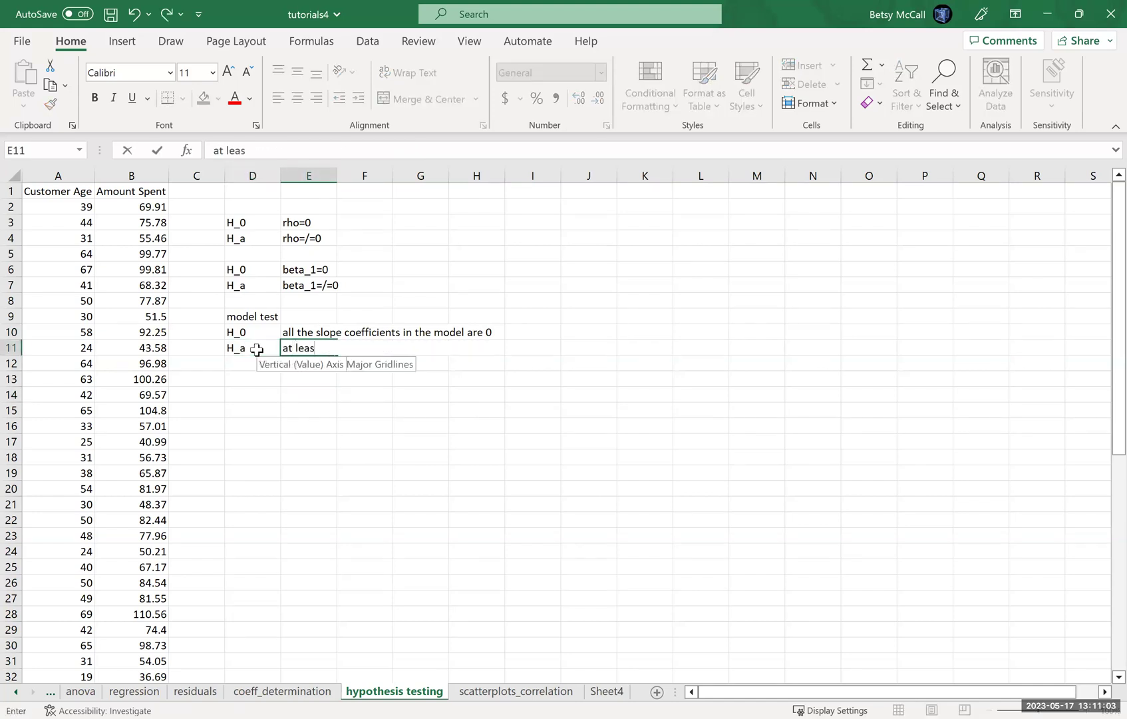
type("t one slope coefficient is not ")
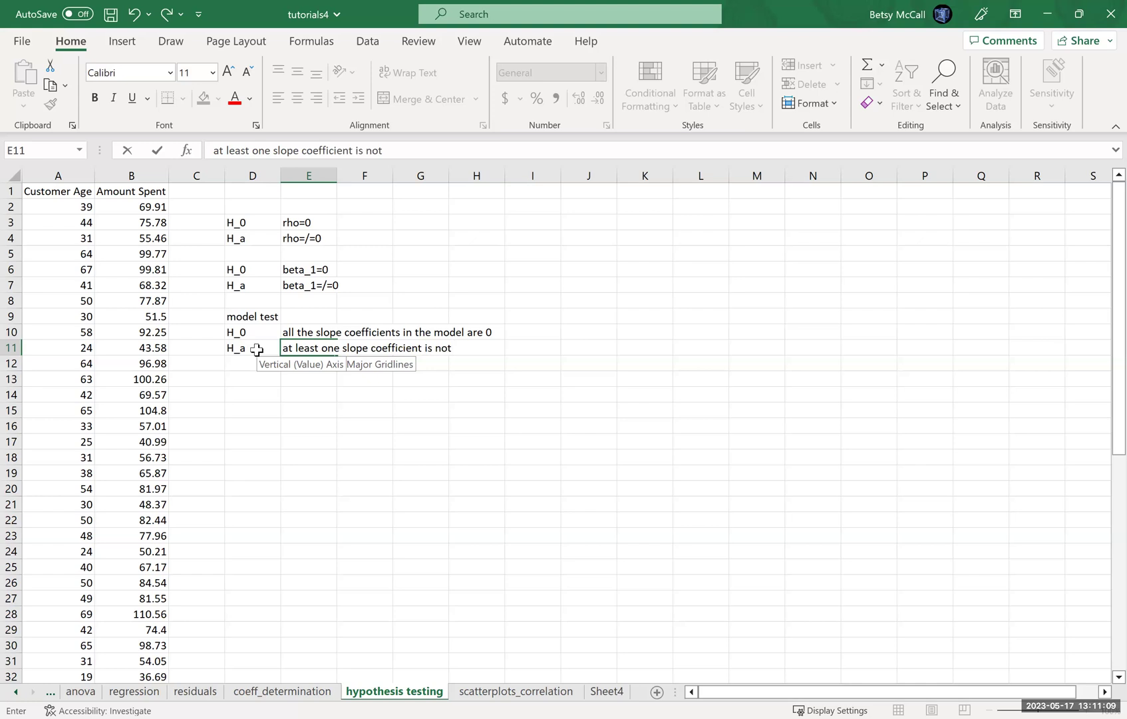
type("0")
key("Return")
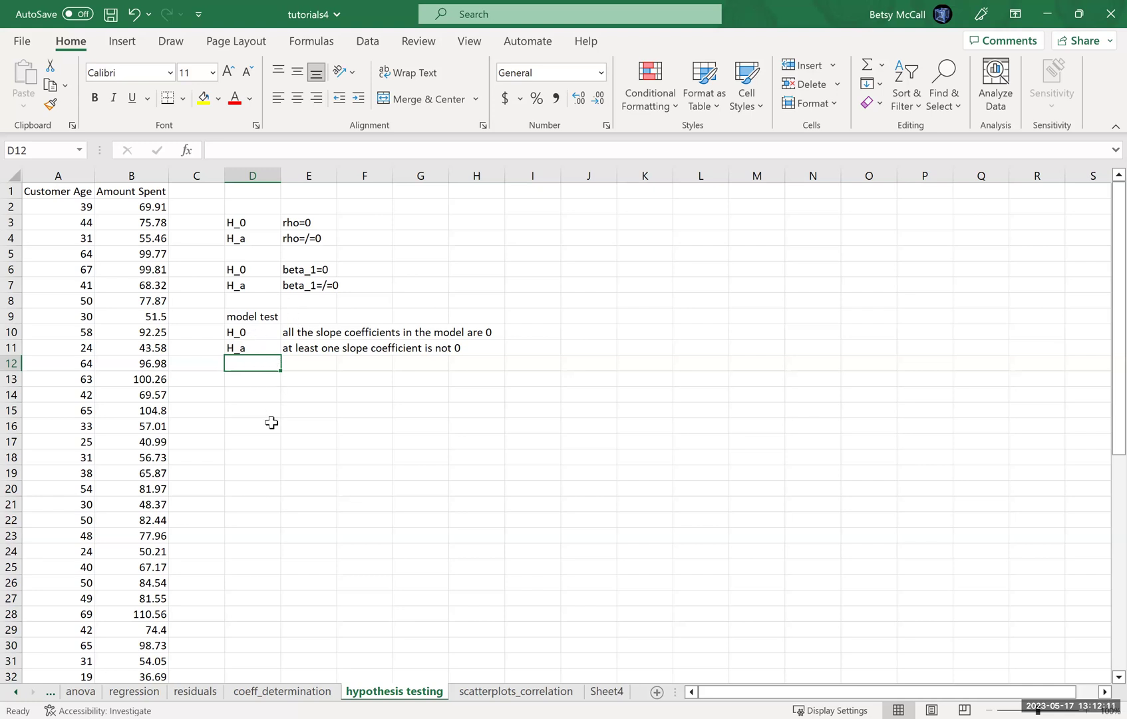
Enter 'signifance level=0.05' in cell D14, then show the Data tab.
left_click(255, 397)
type("signi")
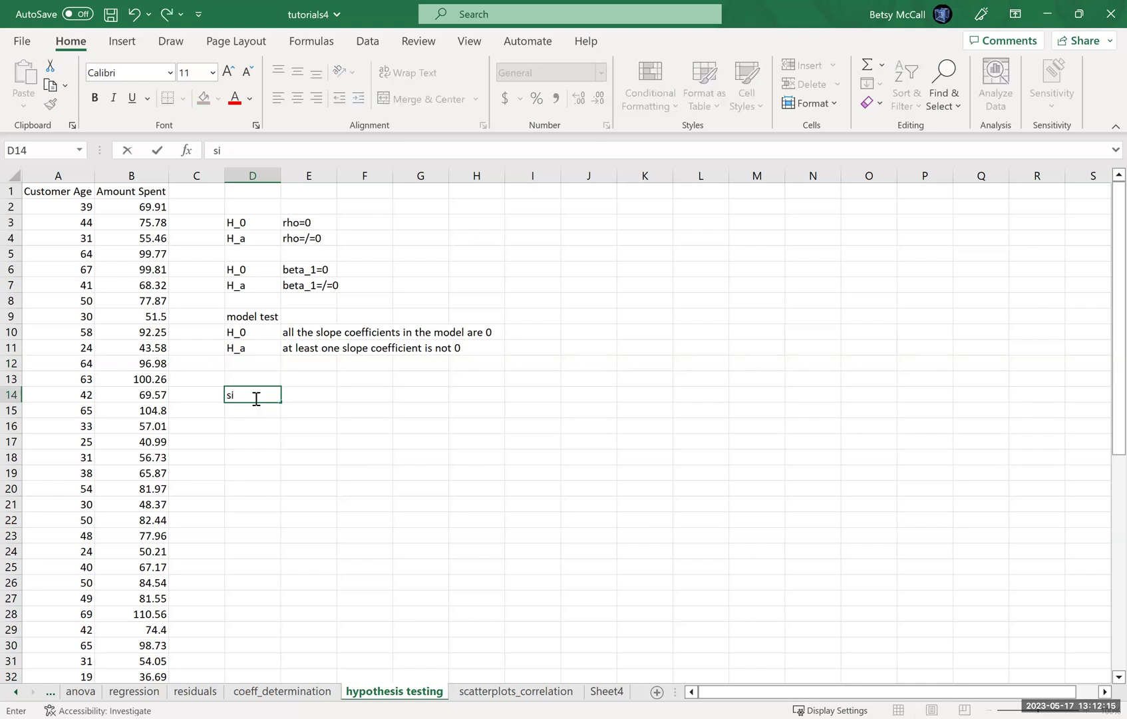
type("e level=0.05")
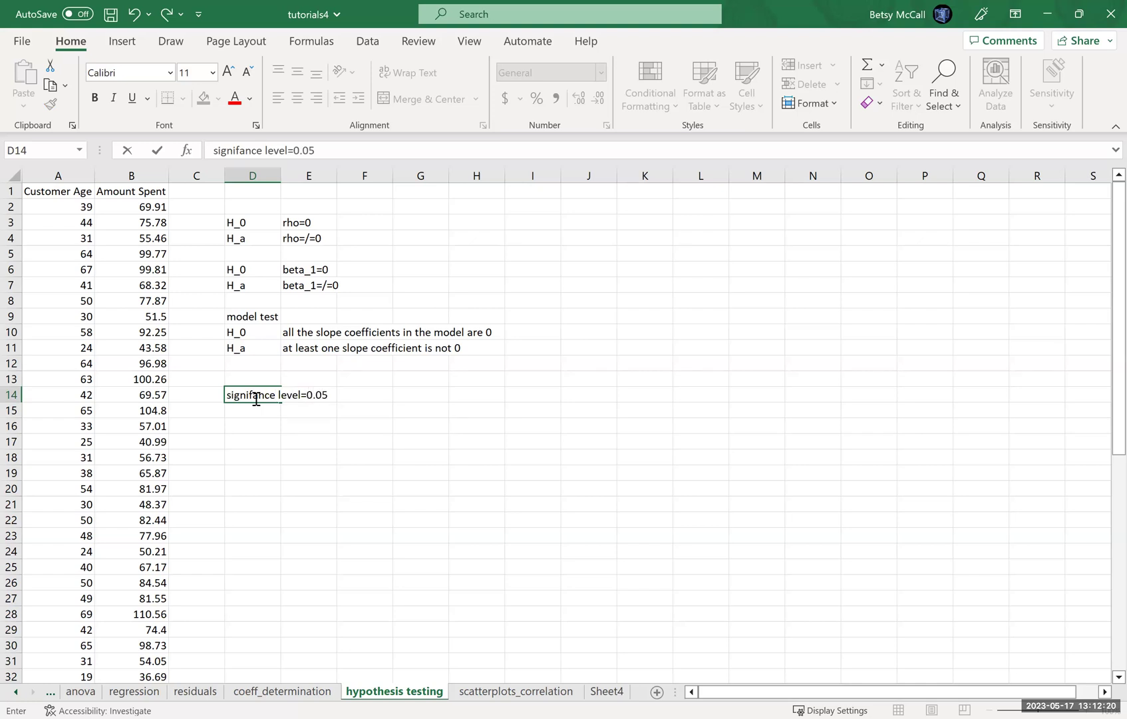
key("Return")
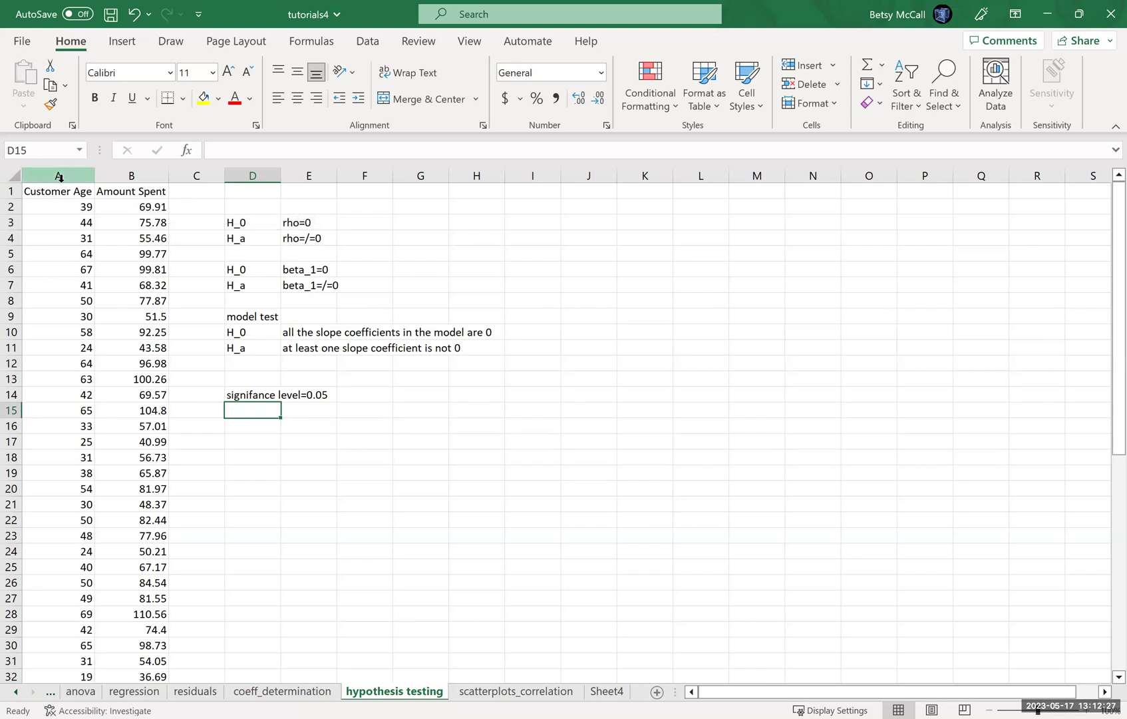
left_click(370, 48)
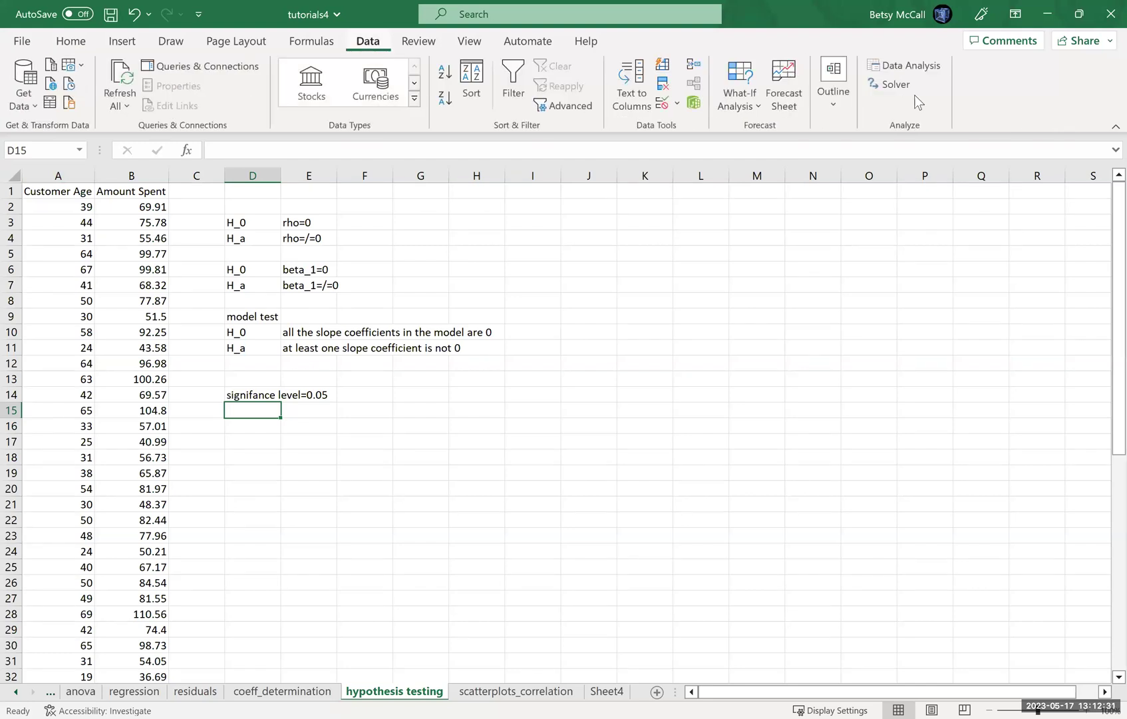
Set up Regression with no residuals, residual plots or normal probability plots, output at J2.
left_click(904, 72)
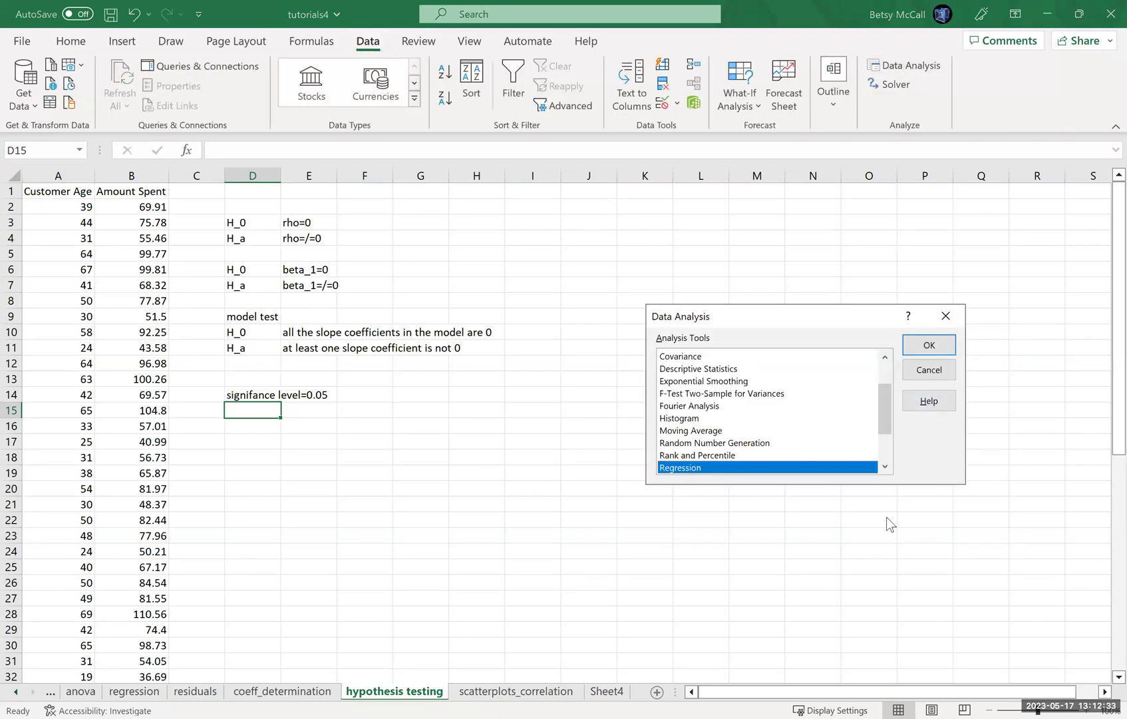
left_click(929, 346)
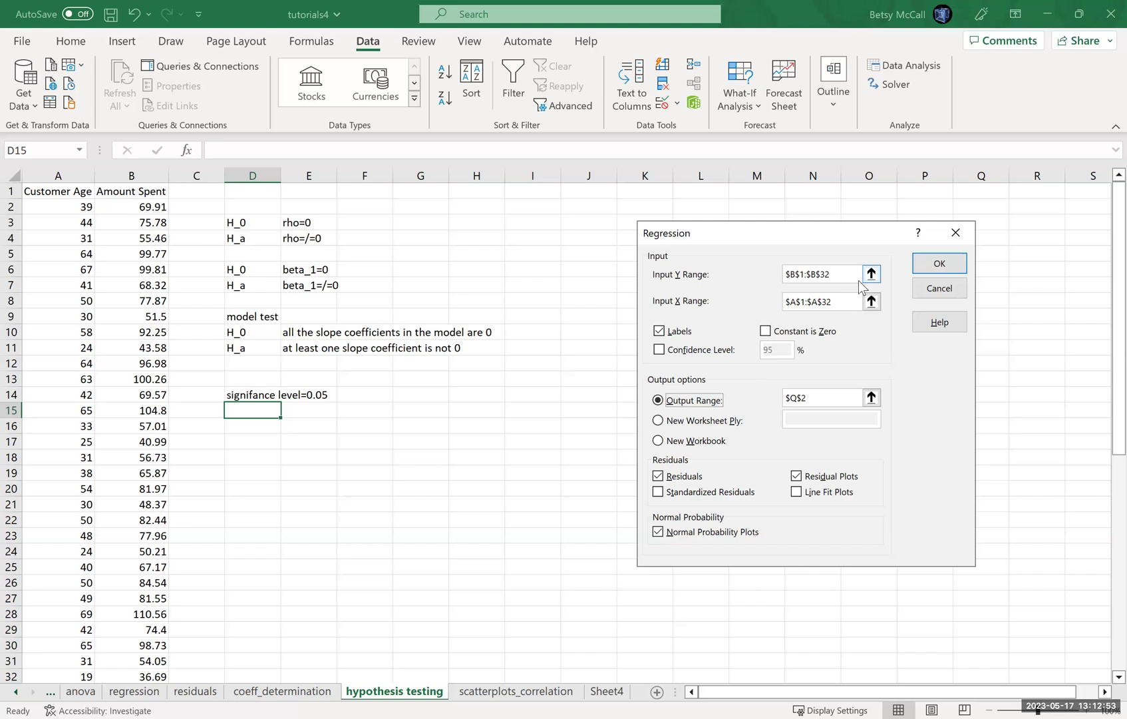
left_click(658, 476)
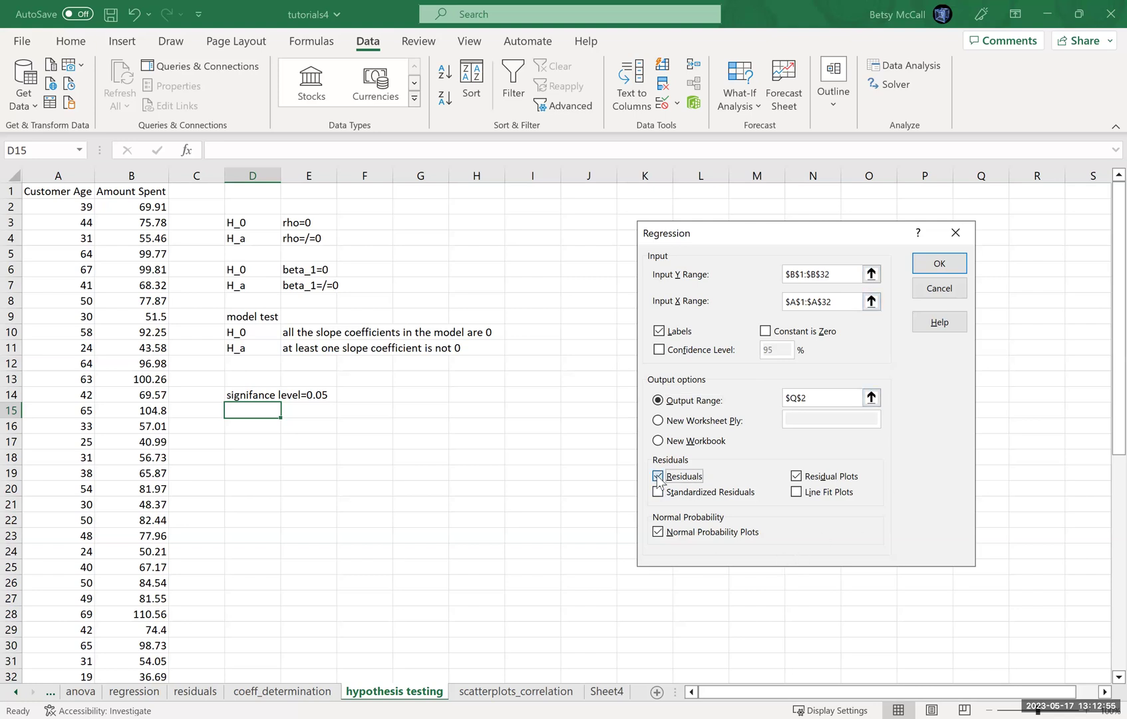
left_click(796, 476)
left_click(660, 533)
left_click(871, 399)
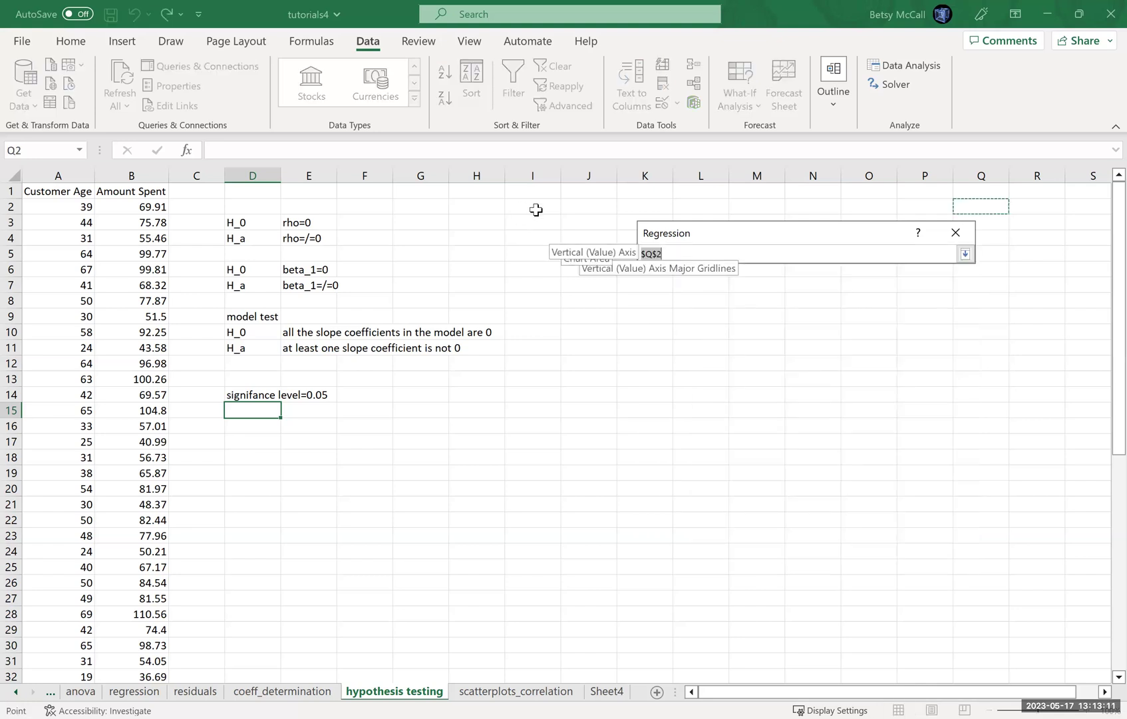
left_click(580, 207)
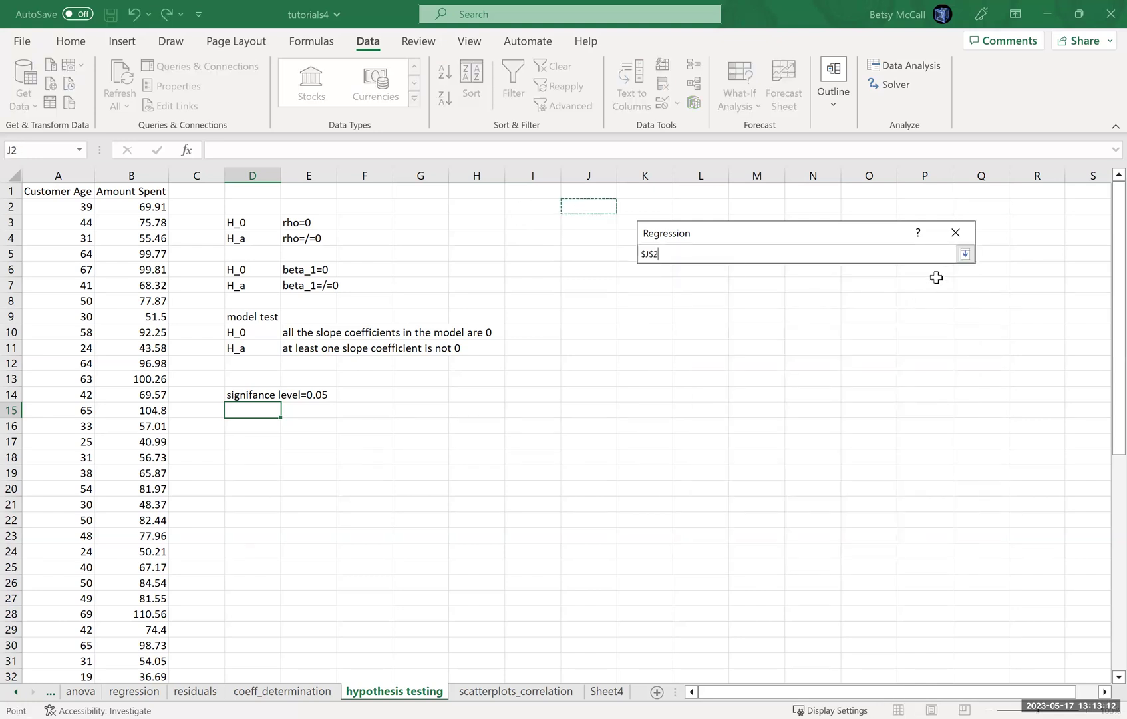
left_click(964, 254)
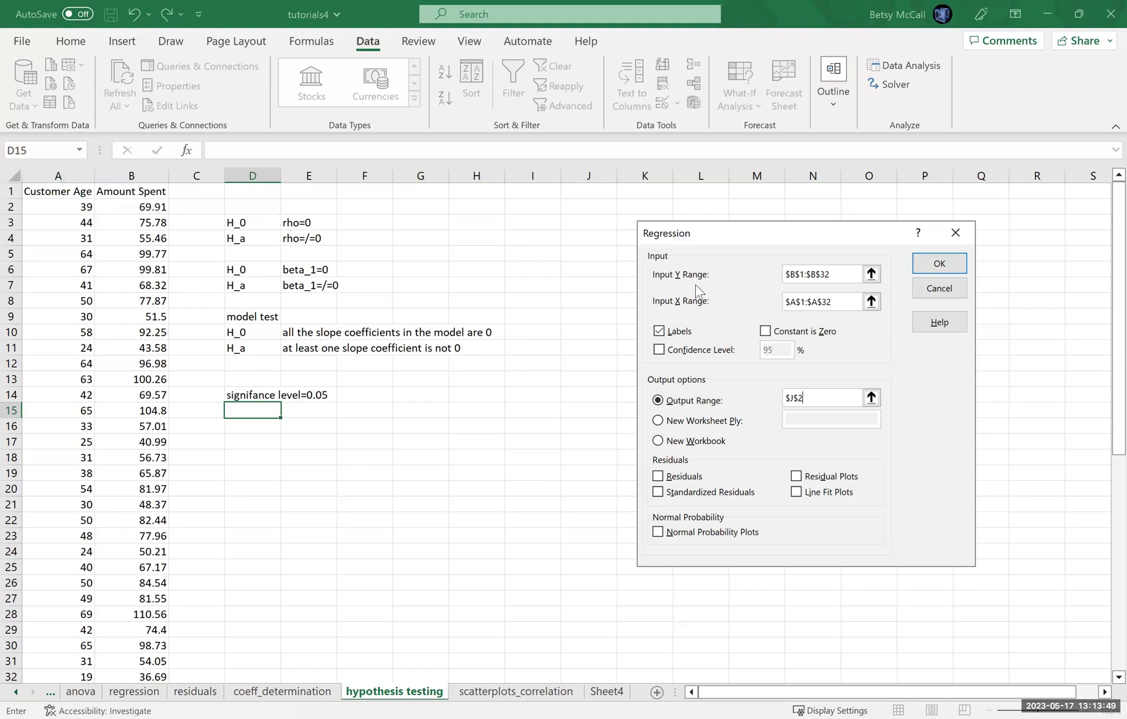
Run the regression and autofit columns K through M.
left_click(932, 264)
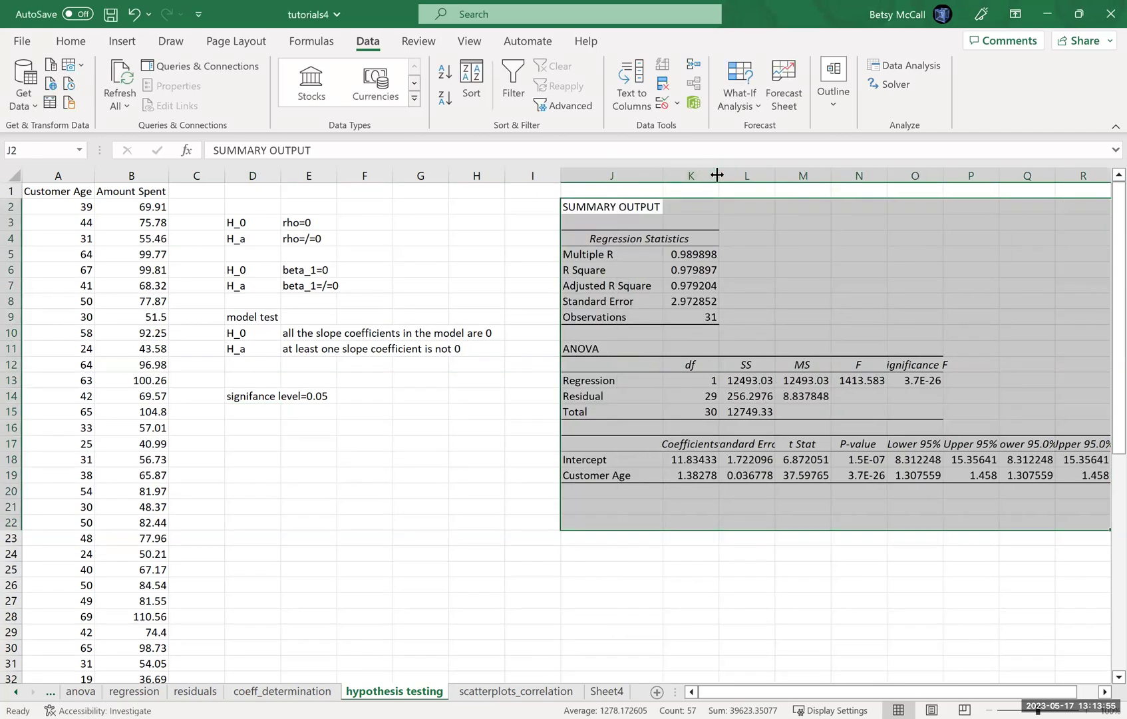
double_click(719, 174)
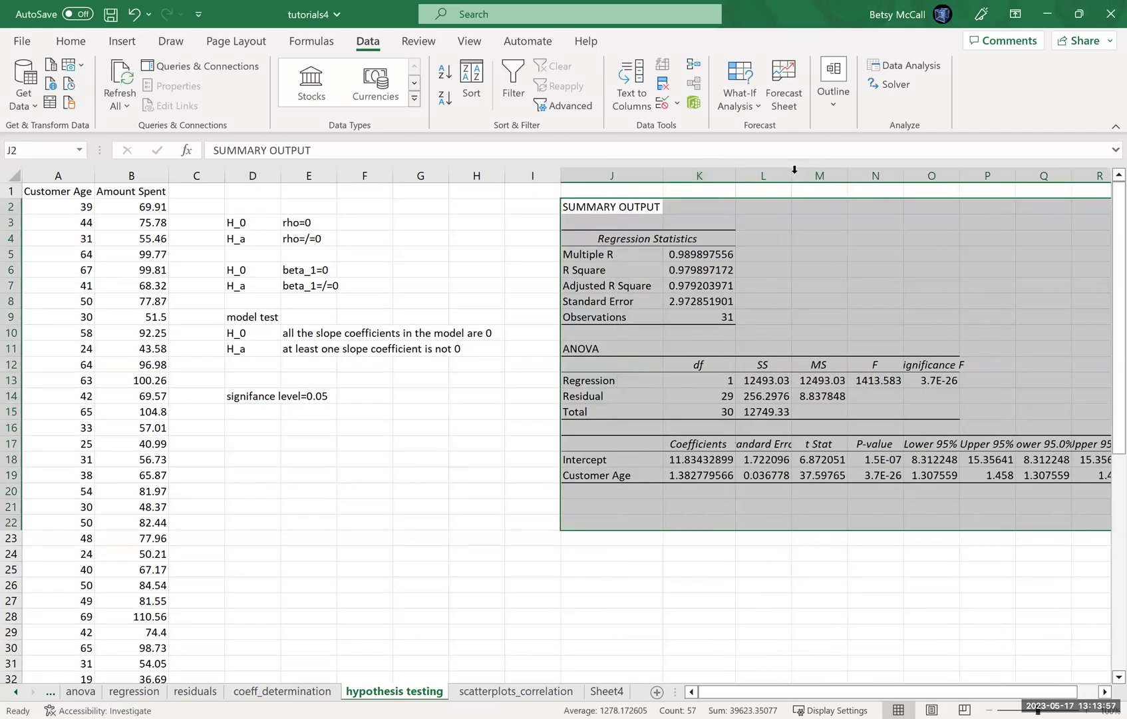
double_click(796, 175)
double_click(873, 175)
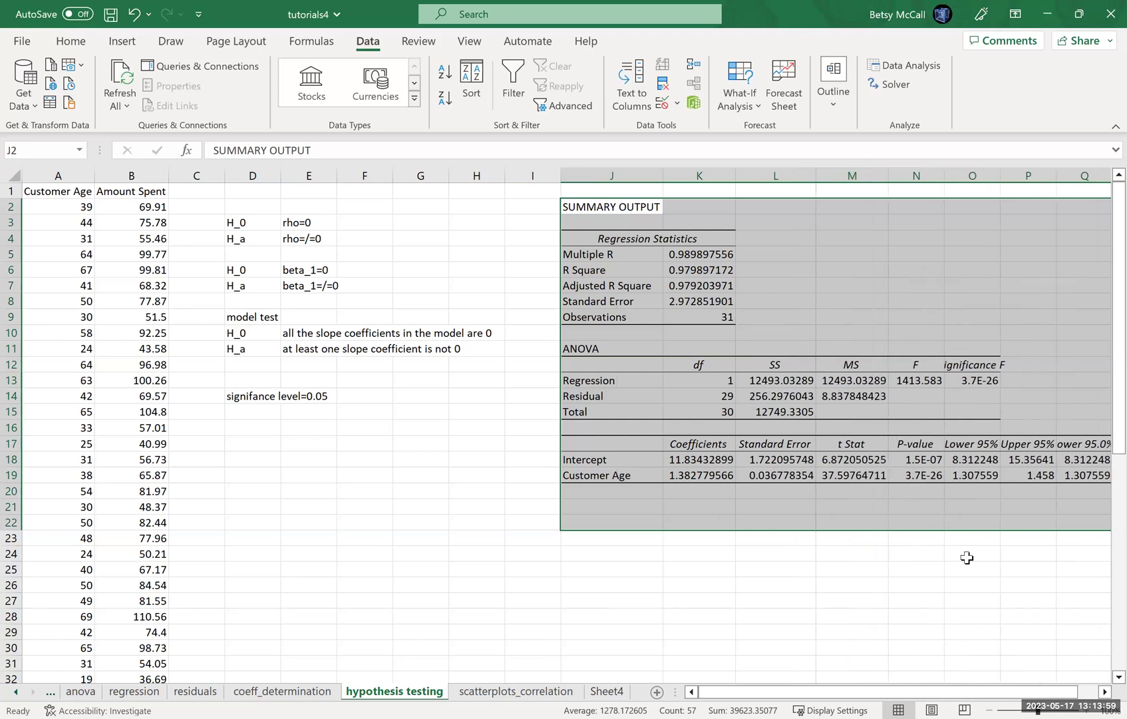
scroll(1058, 691, "right", 2)
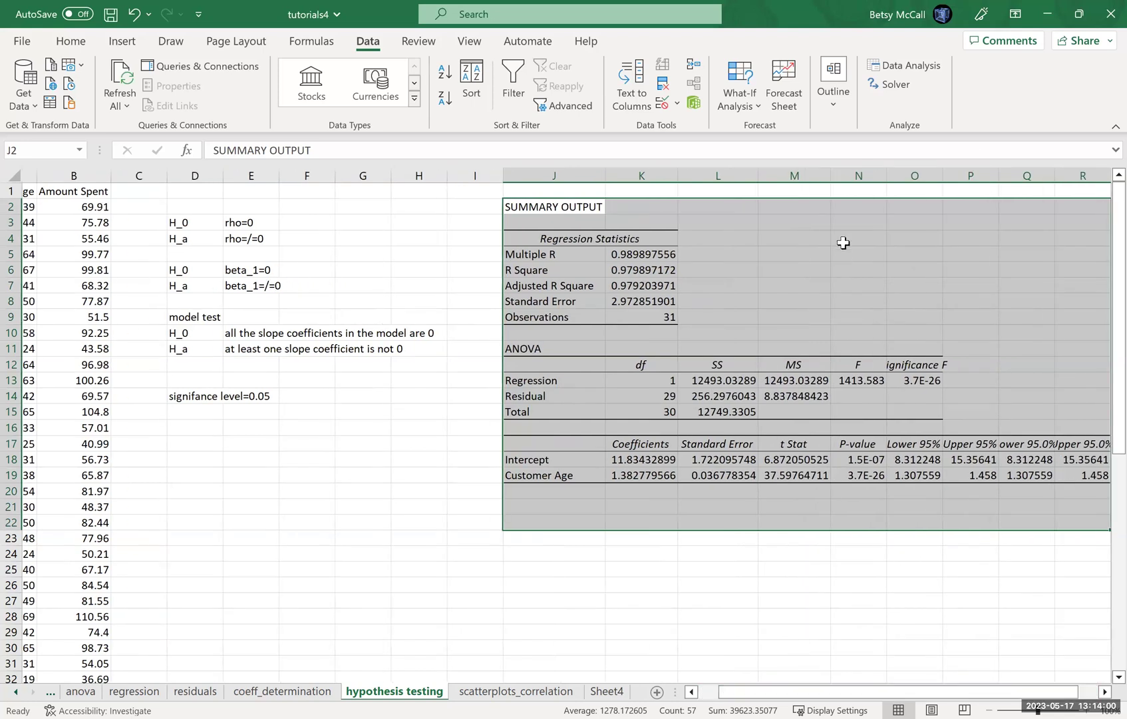
Autofit columns N through R to show full-precision values.
double_click(887, 174)
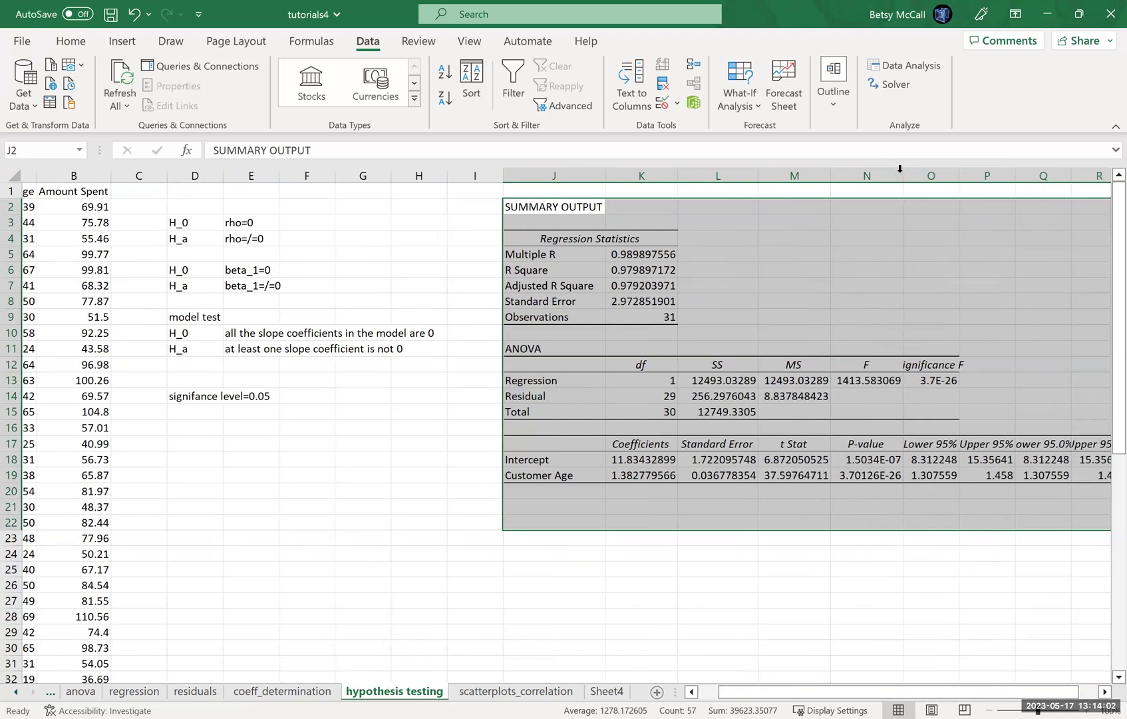
double_click(960, 174)
double_click(1035, 175)
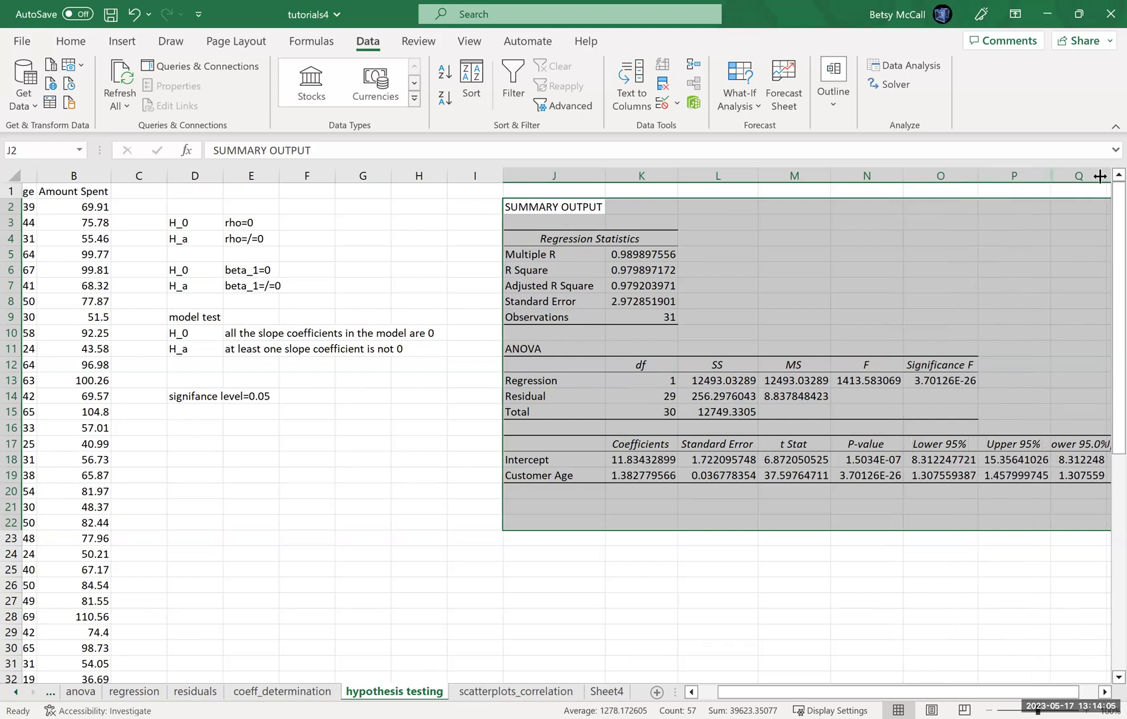
double_click(1100, 175)
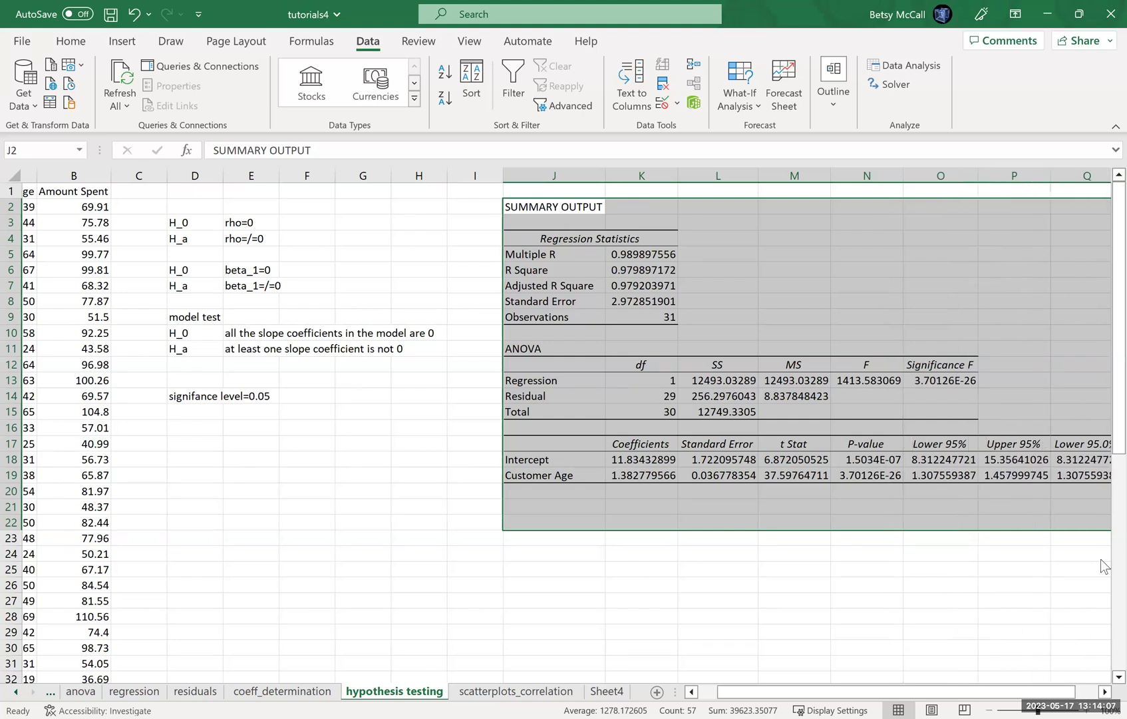
left_click(1104, 691)
left_click(1104, 691)
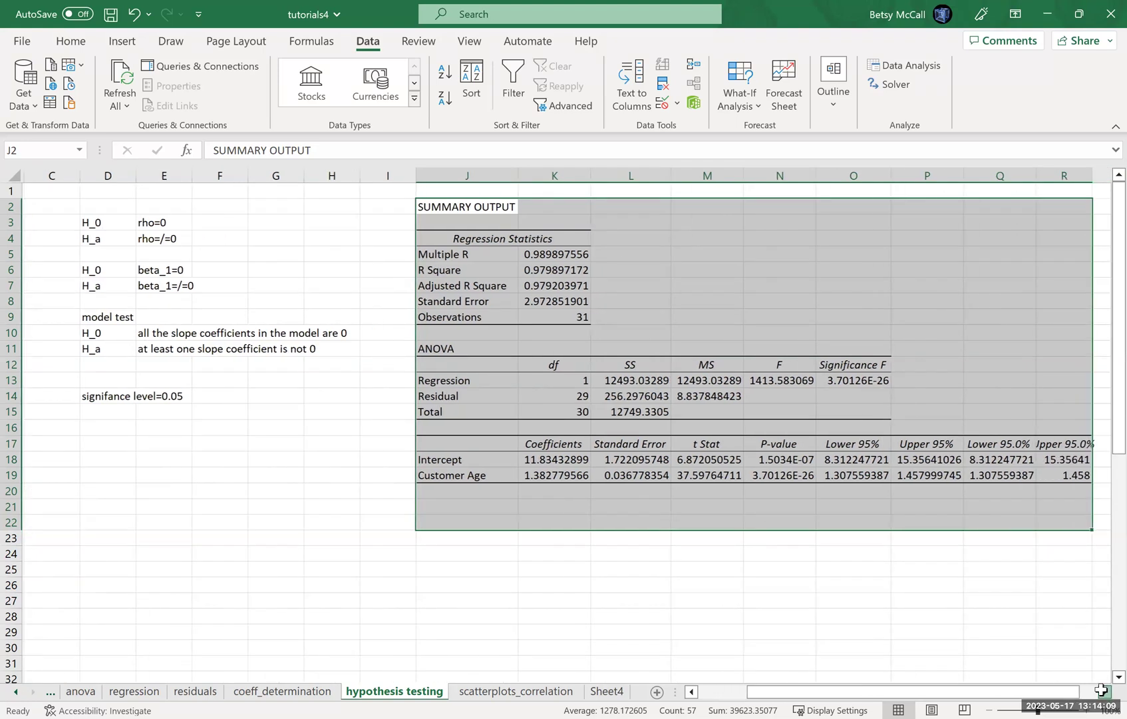
left_click(1104, 691)
left_click(1105, 690)
double_click(983, 174)
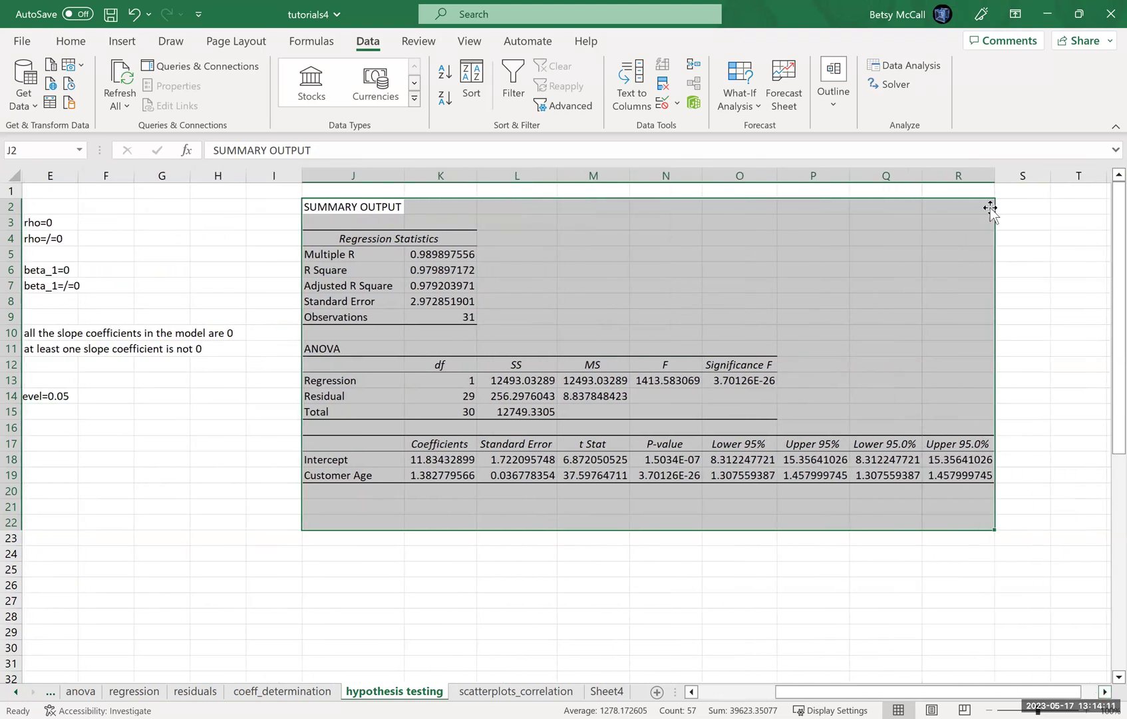
Fill the P-values in N18:N19 and Significance F in O13 yellow.
left_click_drag(659, 458, 658, 469)
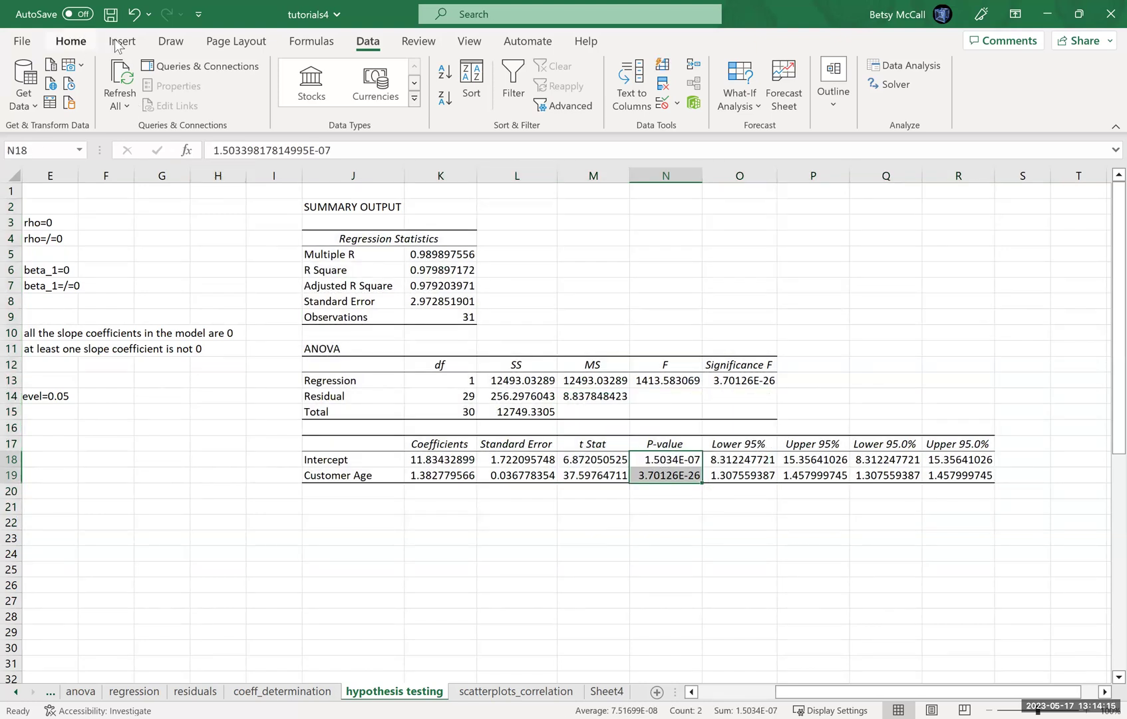
left_click(121, 41)
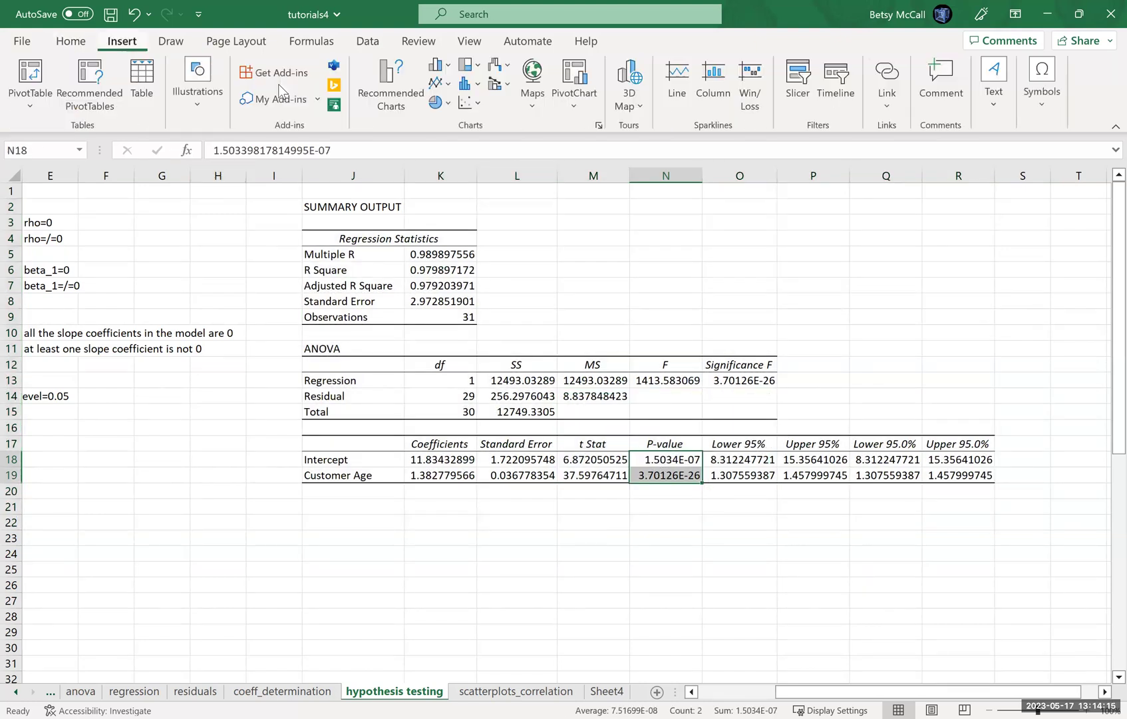
left_click(71, 41)
left_click(202, 98)
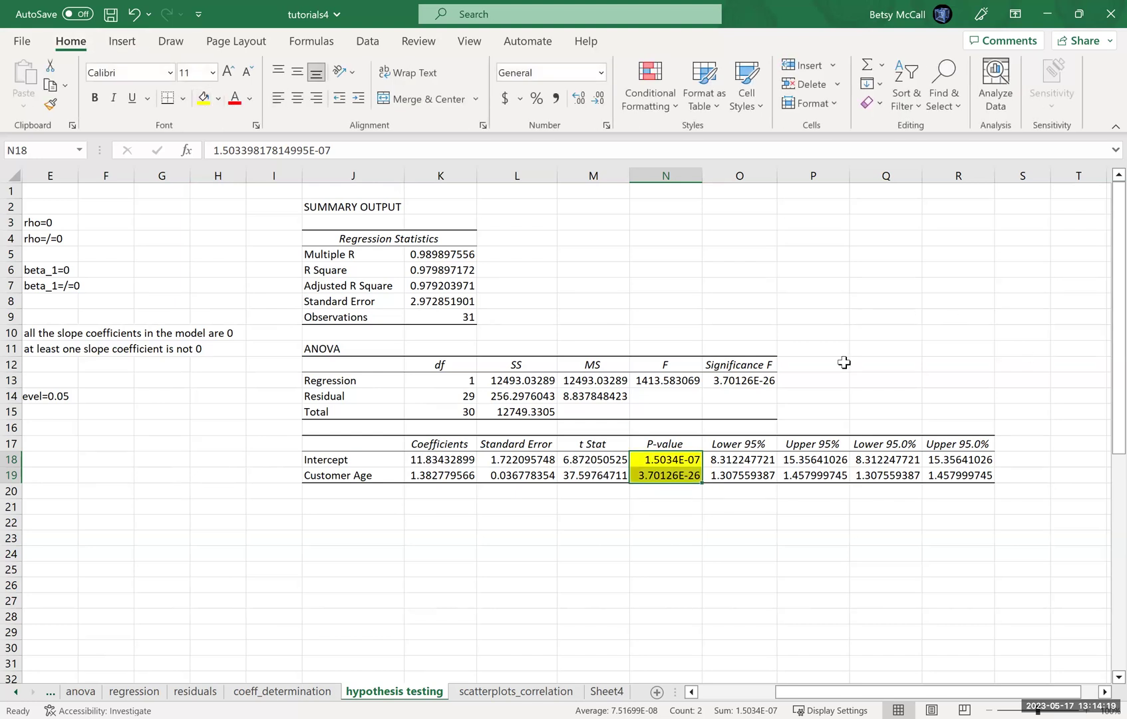
left_click(760, 382)
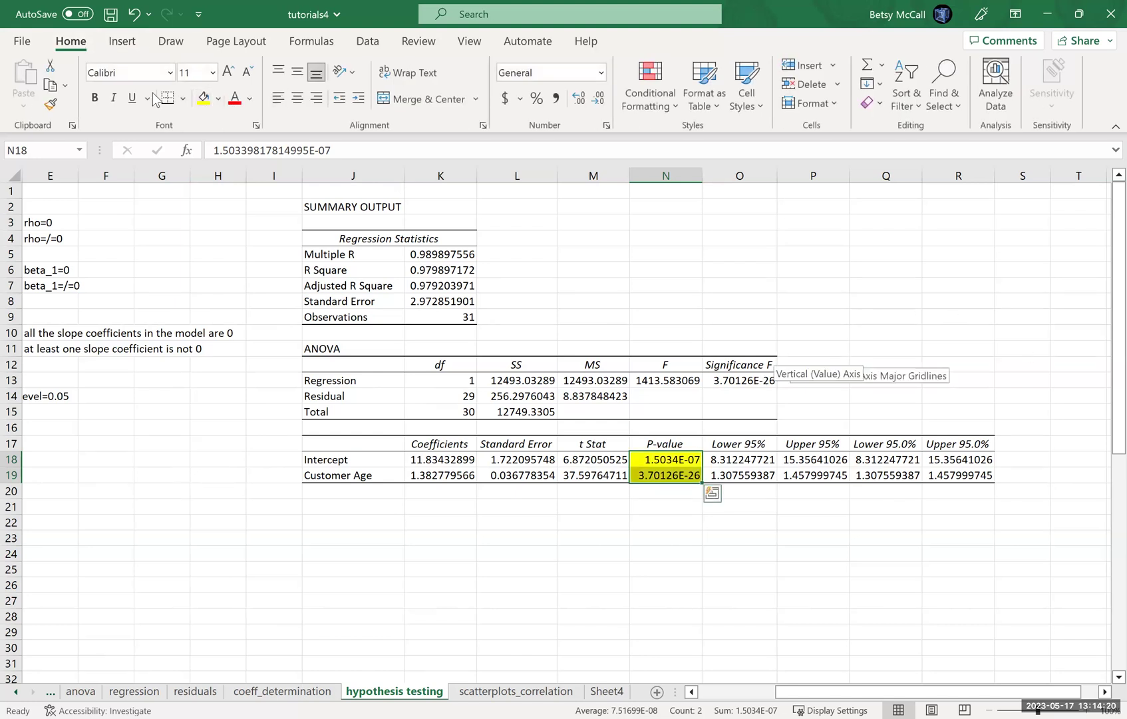
left_click(203, 99)
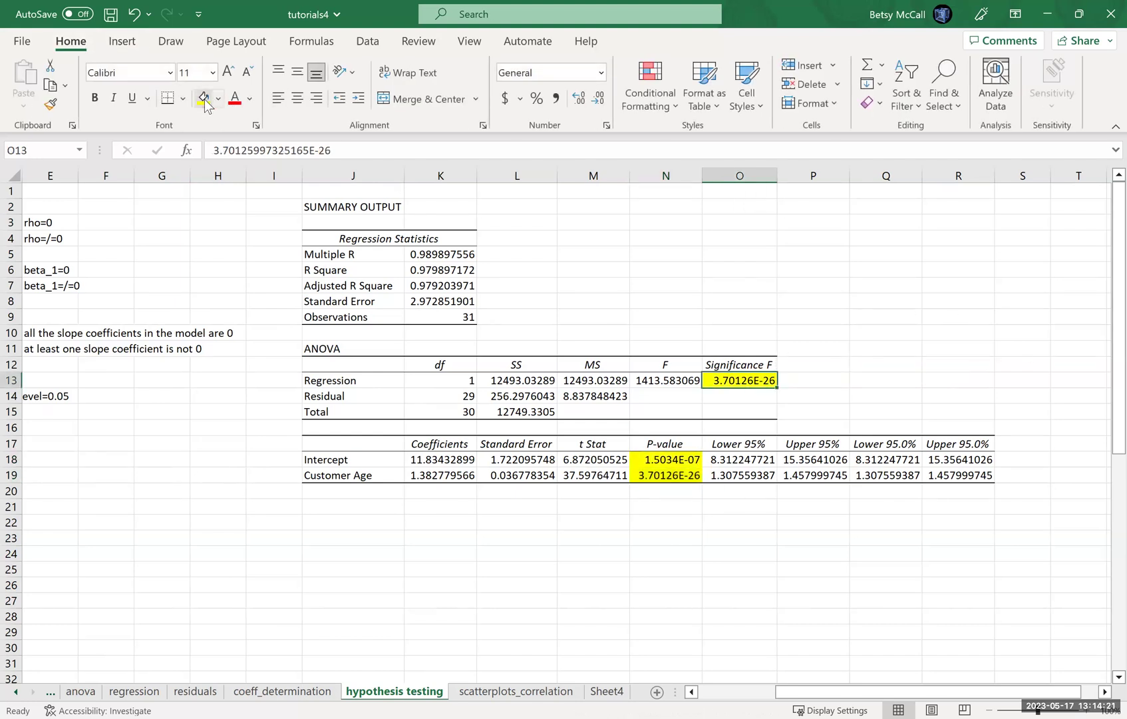
Make the Customer Age p-value and Significance F text red.
left_click(667, 477)
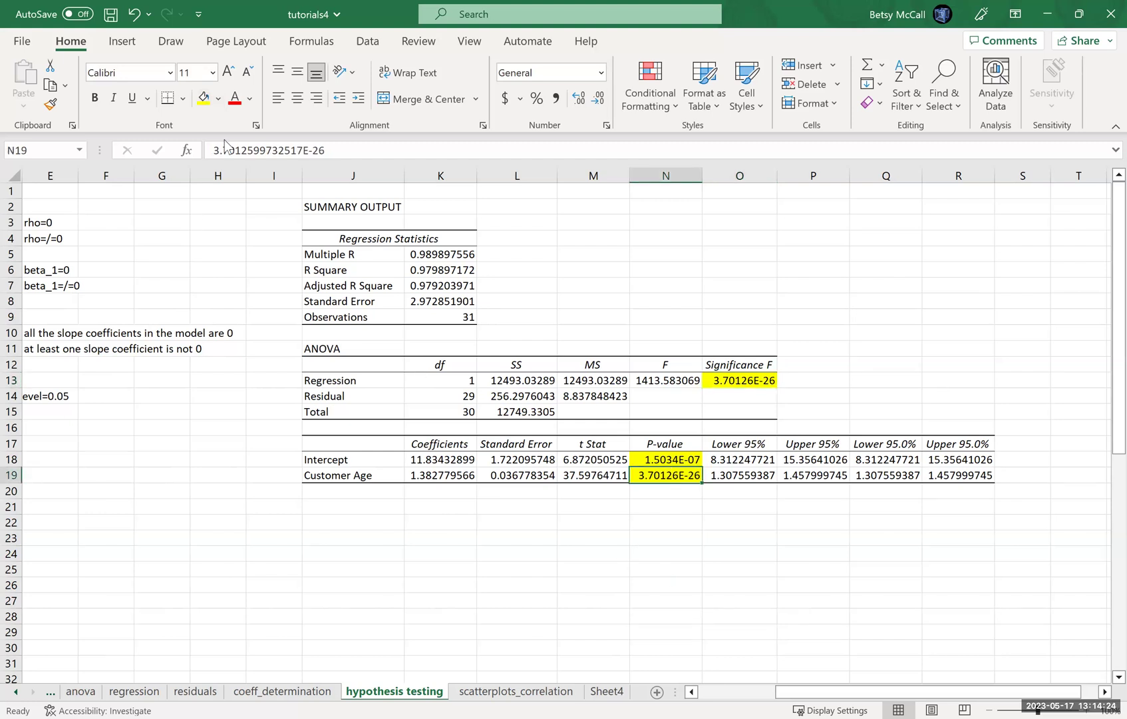
left_click(234, 104)
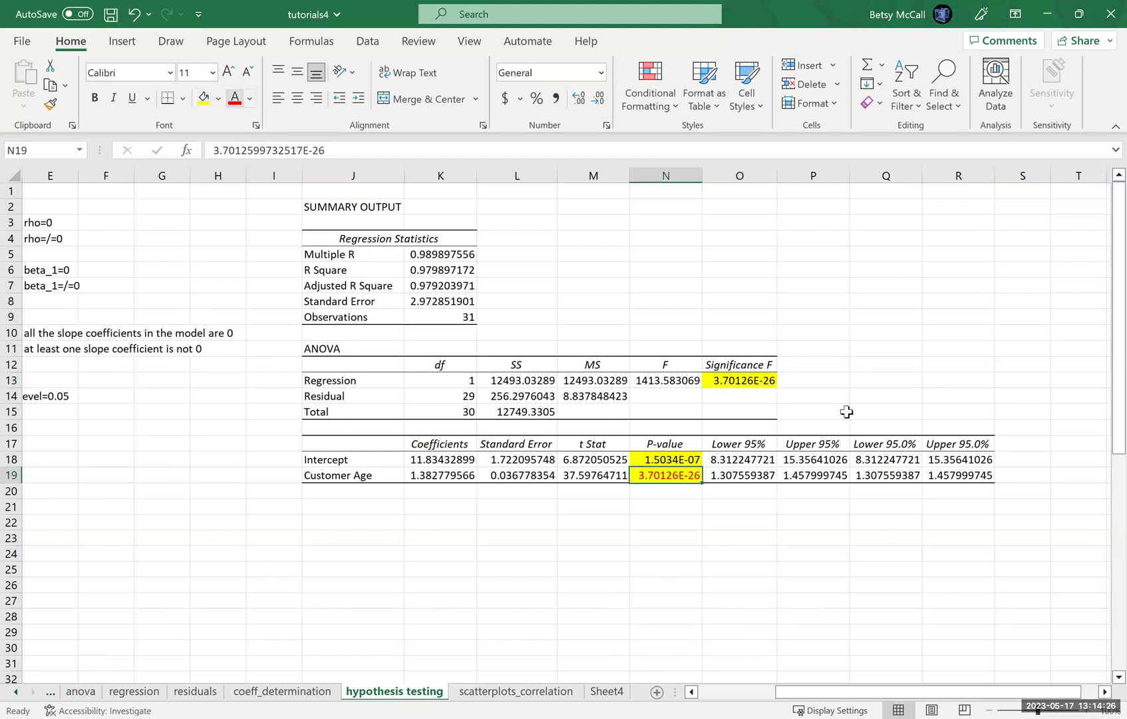
left_click(745, 380)
left_click(234, 104)
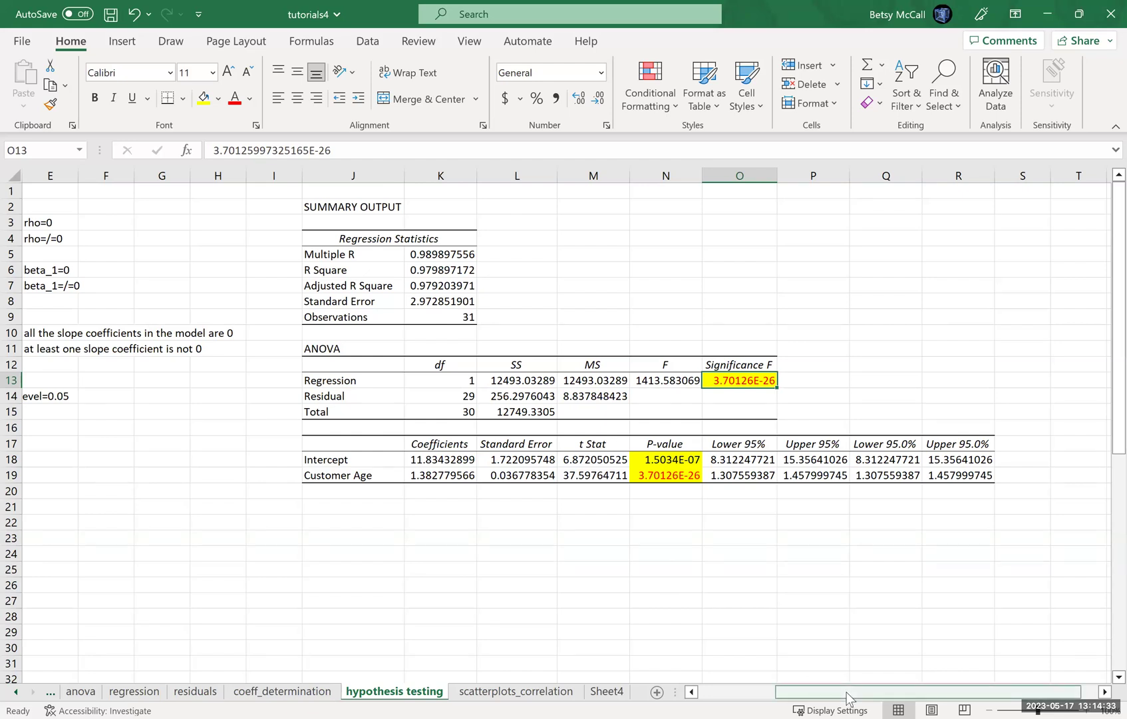
left_click(745, 690)
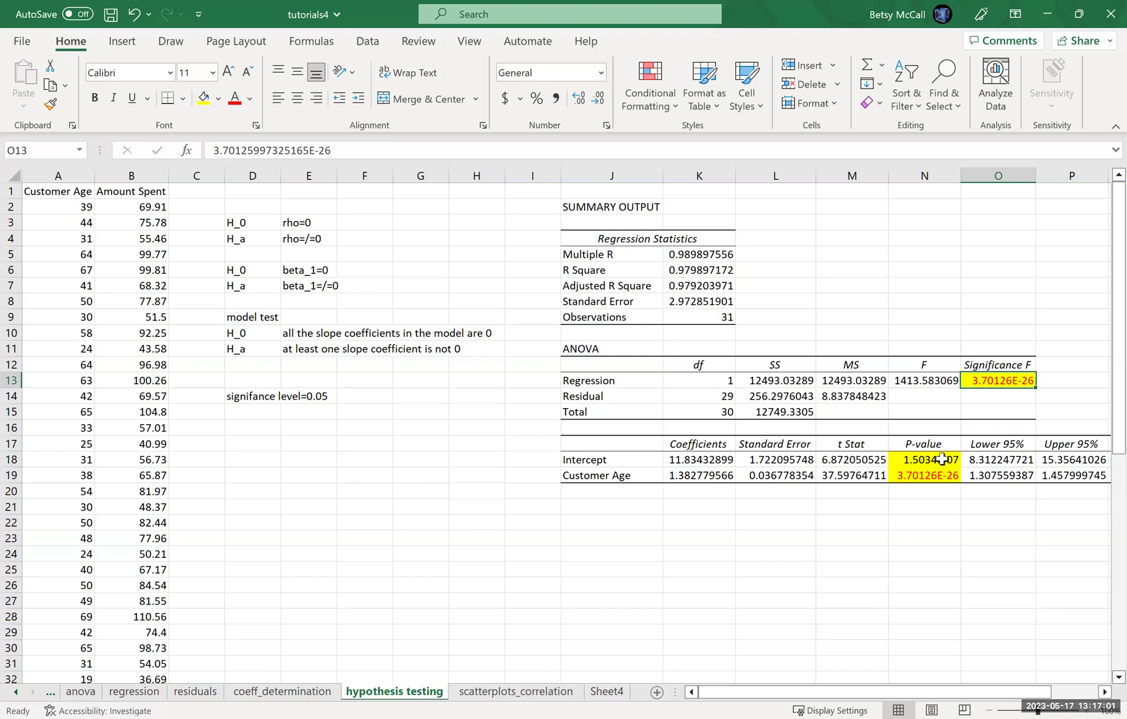
Enter H_0 with beta_0=0 in D17:E17.
left_click(265, 444)
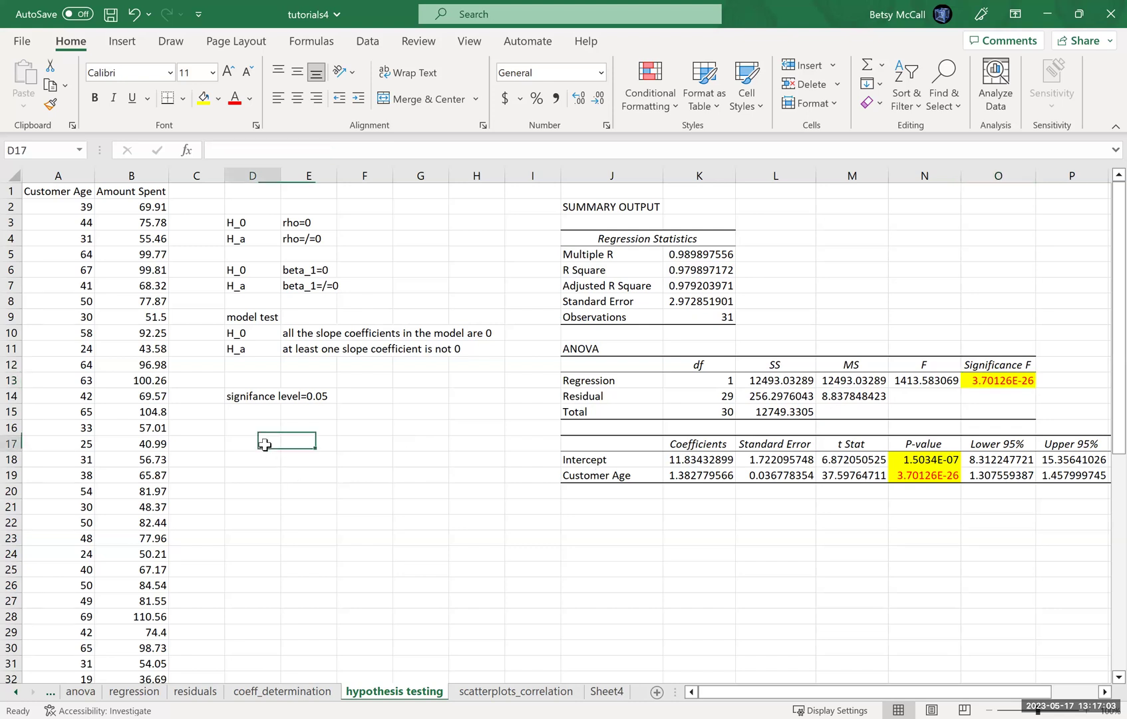
type("H-0")
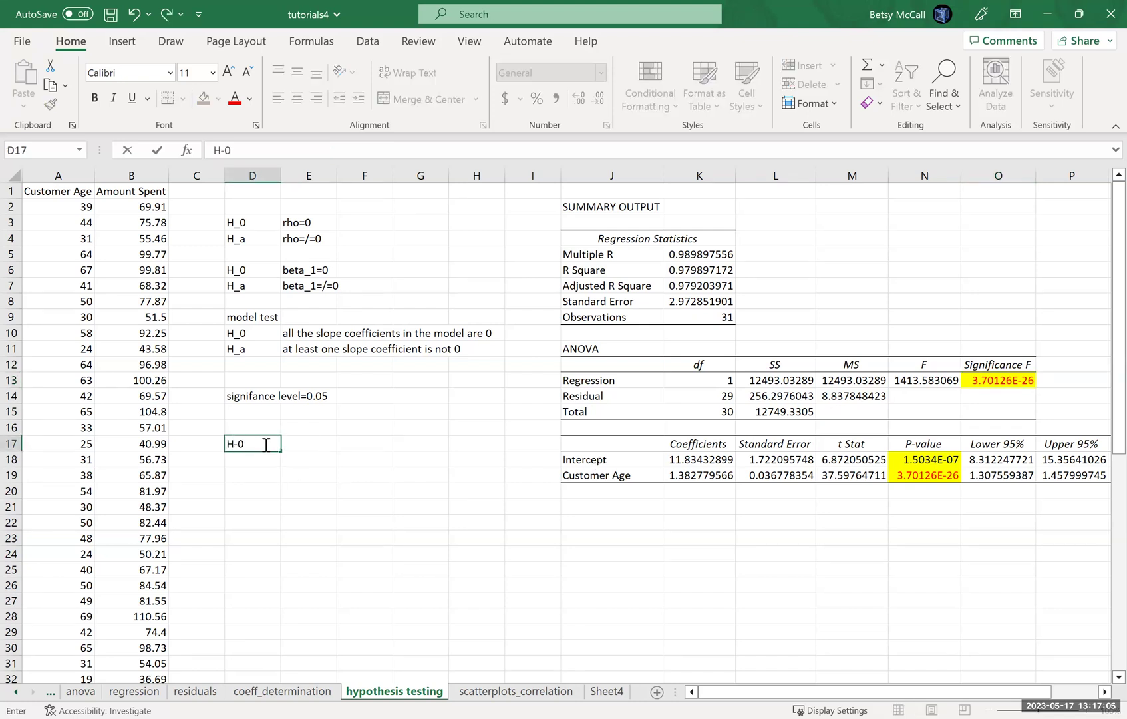
key("BackSpace")
key("BackSpace")
type("_0")
key("Tab")
type("bets")
key("BackSpace")
type("a_0=0")
key("Return")
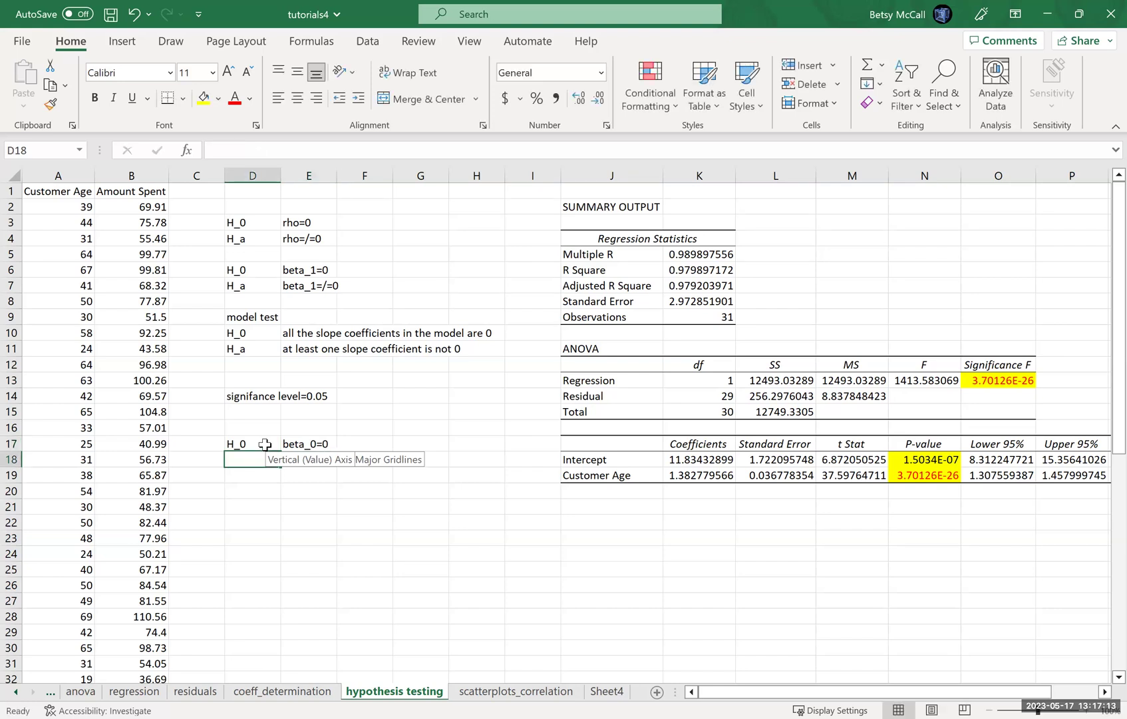
Enter H_a with beta_0=/=0 in D18:E18.
type("h_a")
key("BackSpace")
key("BackSpace")
key("BackSpace")
type("H_0")
key("BackSpace")
type("a")
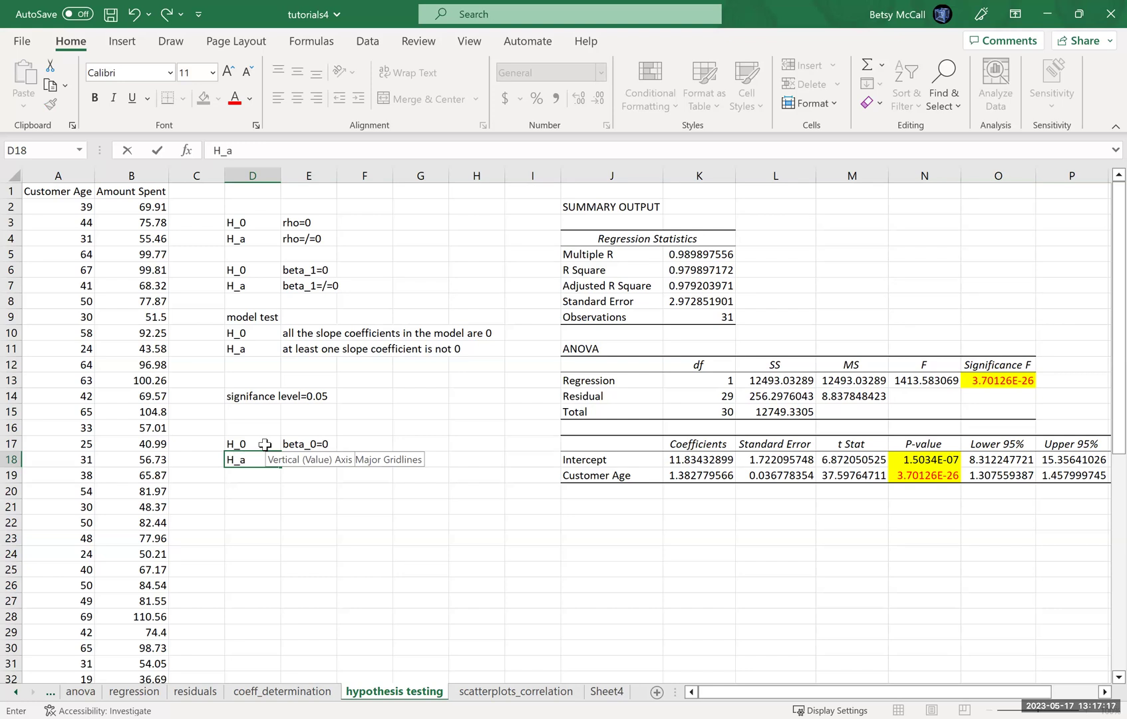
key("Tab")
type("beta")
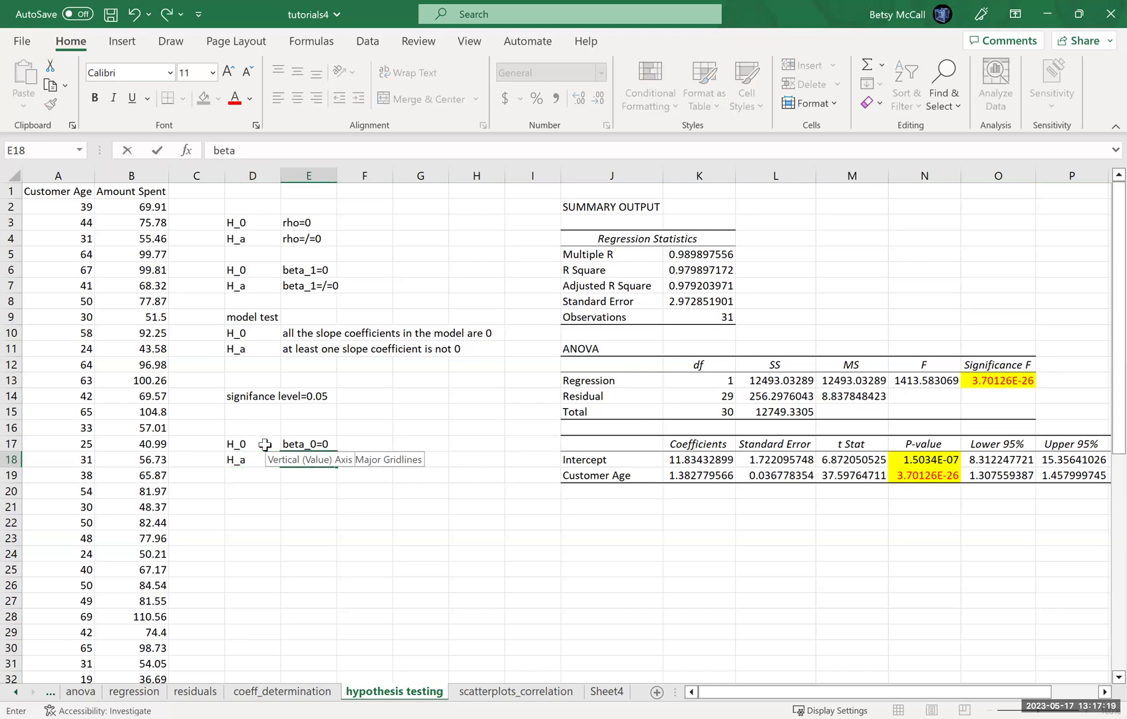
type("_0=/=0")
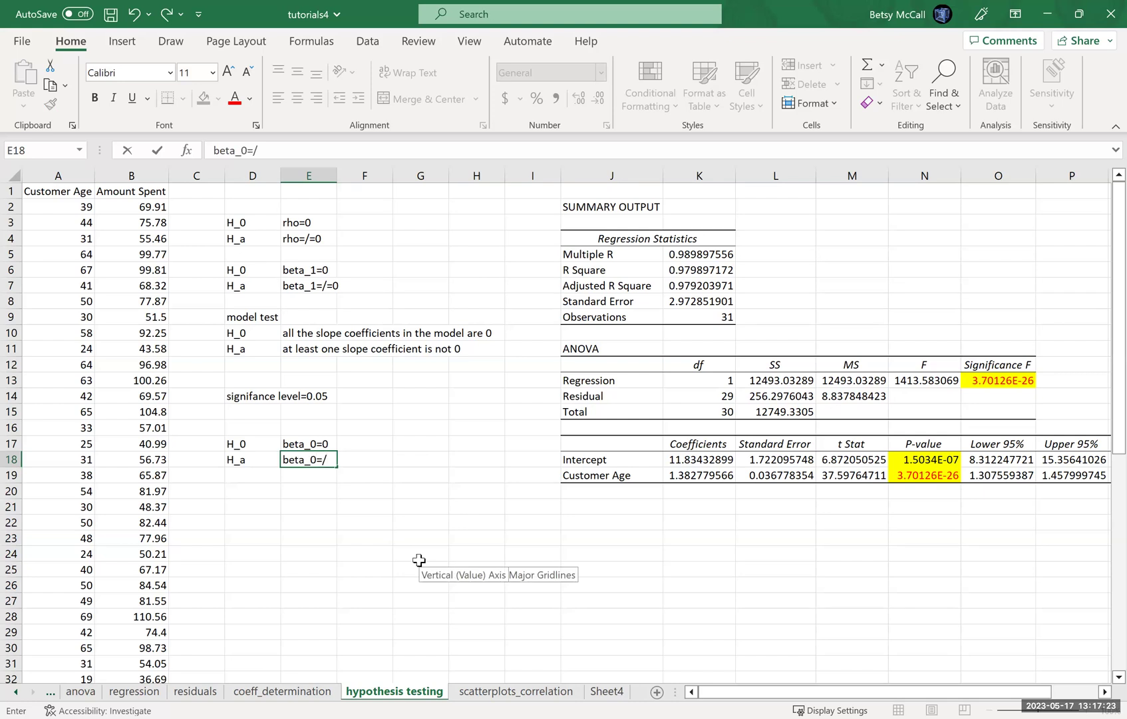
left_click(367, 506)
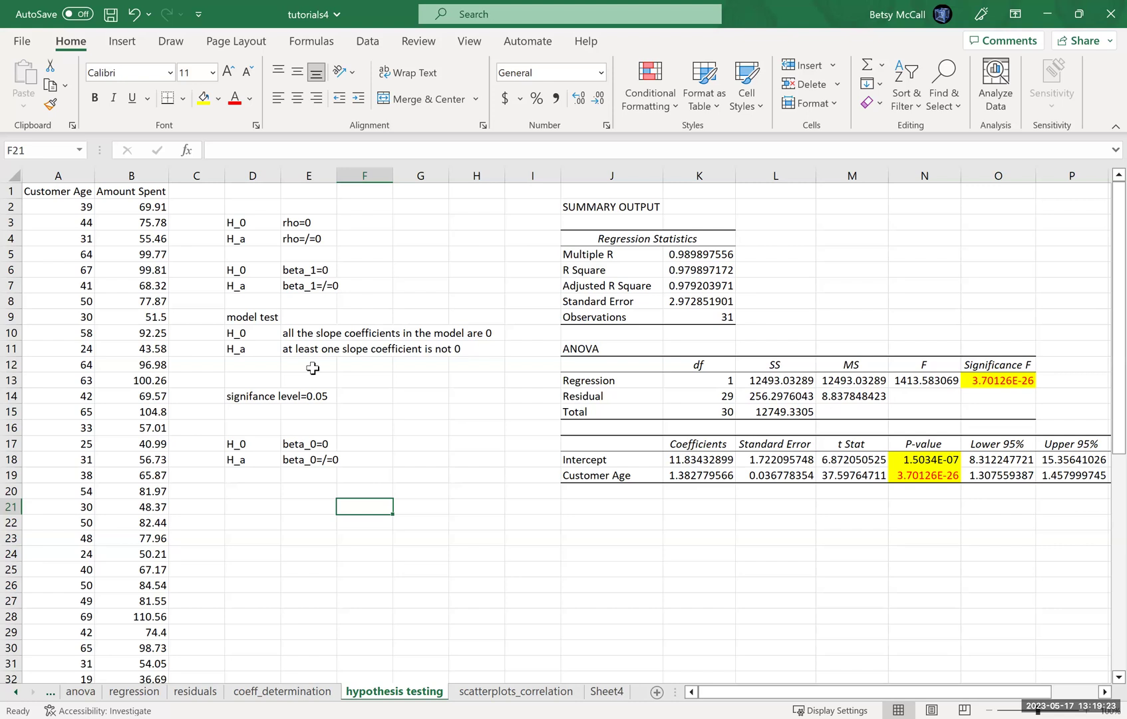
Switch to Sheet4 and select the x and y7 columns A:B.
left_click(606, 692)
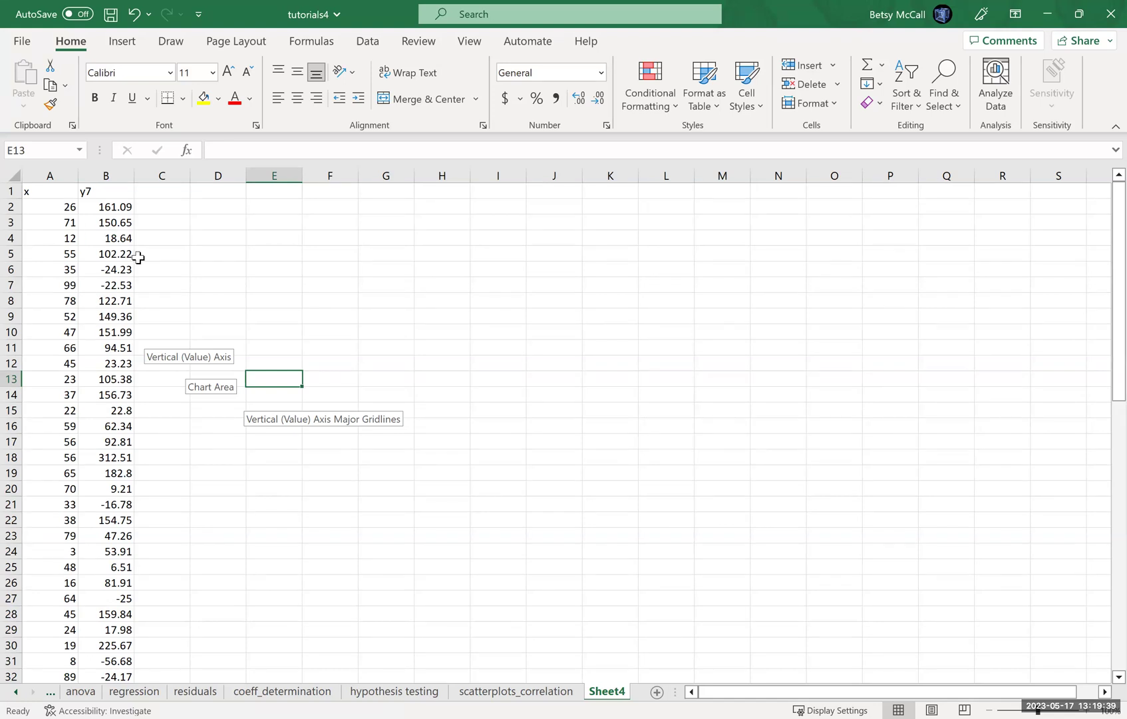
left_click_drag(59, 175, 96, 173)
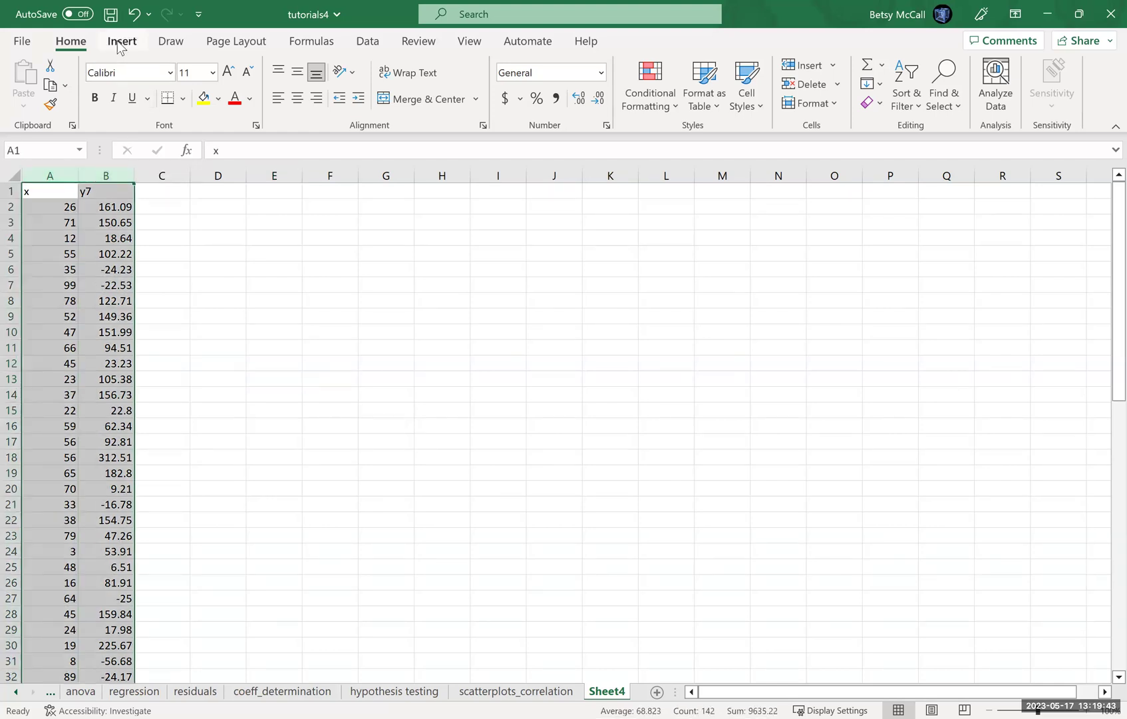
Open Regression and set the Y range to the y7 column through row 71.
left_click(368, 43)
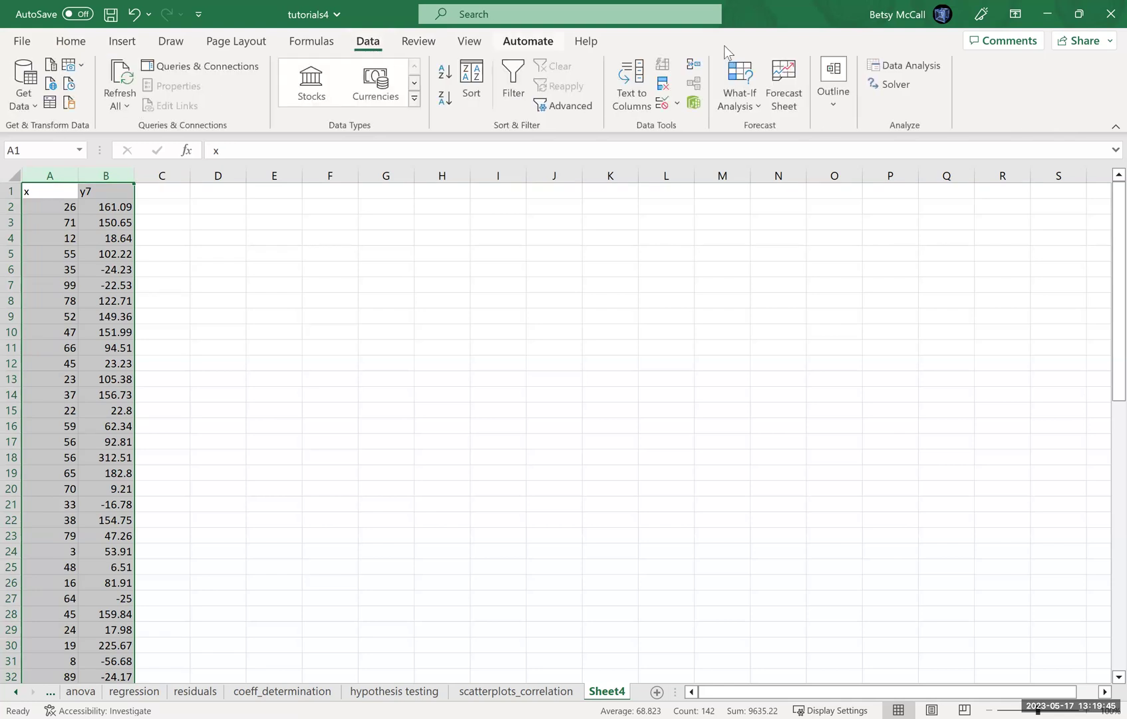
left_click(902, 67)
left_click(929, 346)
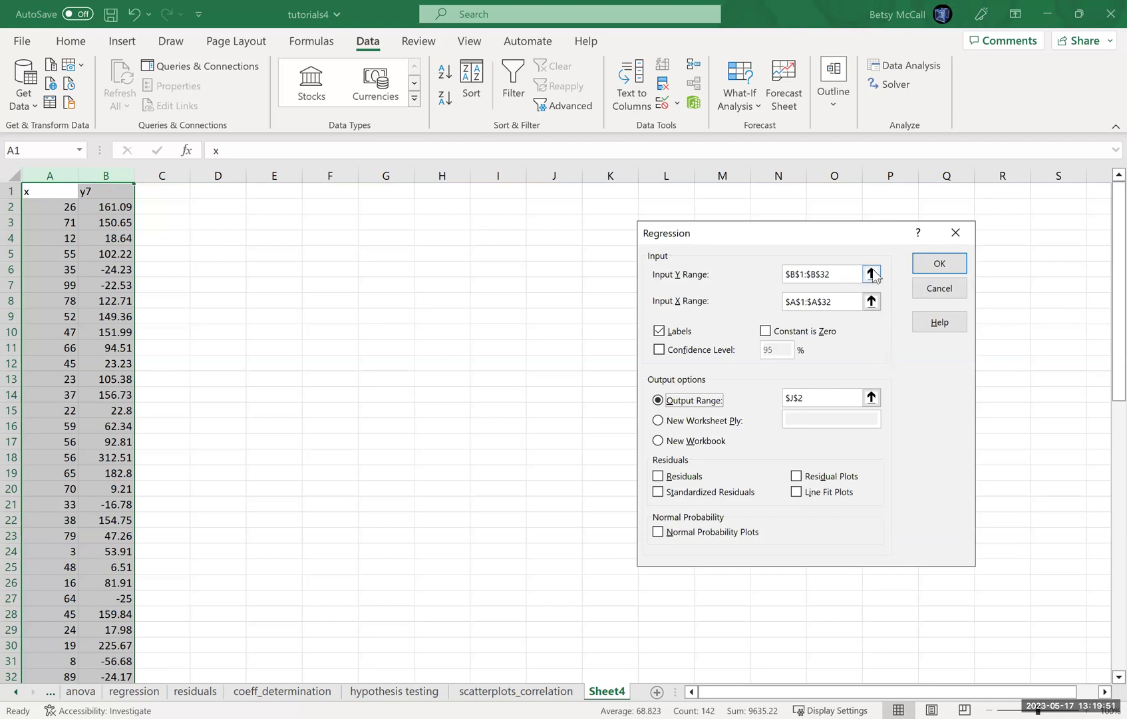
left_click(873, 275)
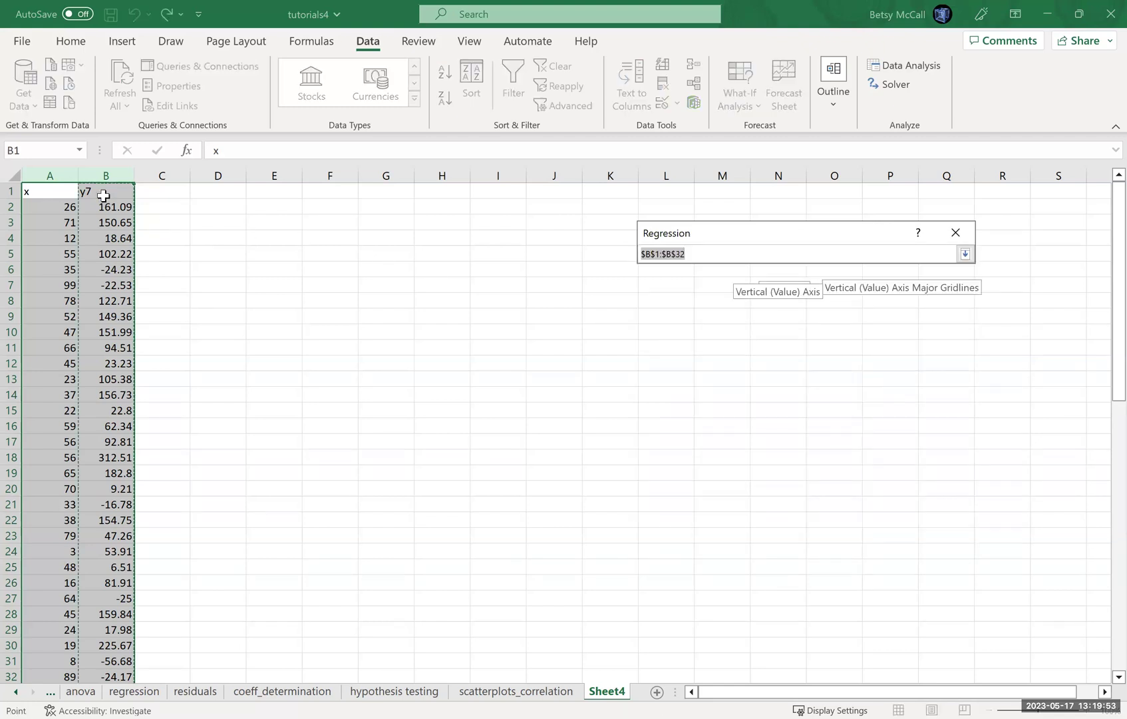
left_click(104, 195)
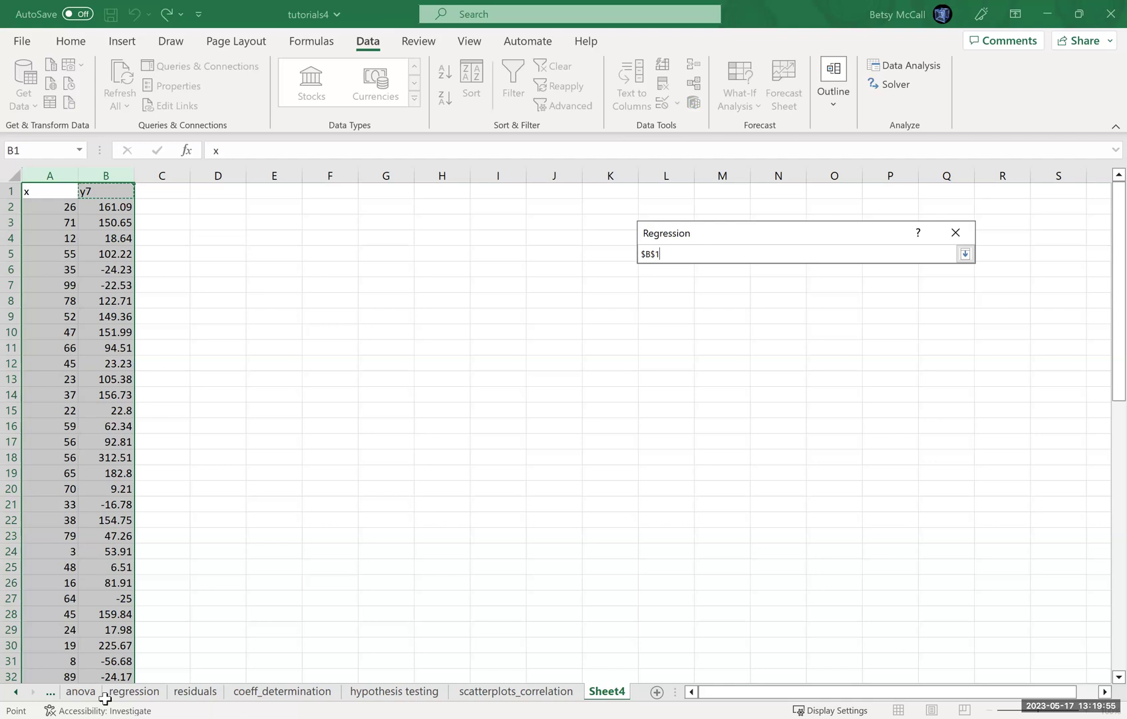
left_click_drag(104, 698, 120, 629)
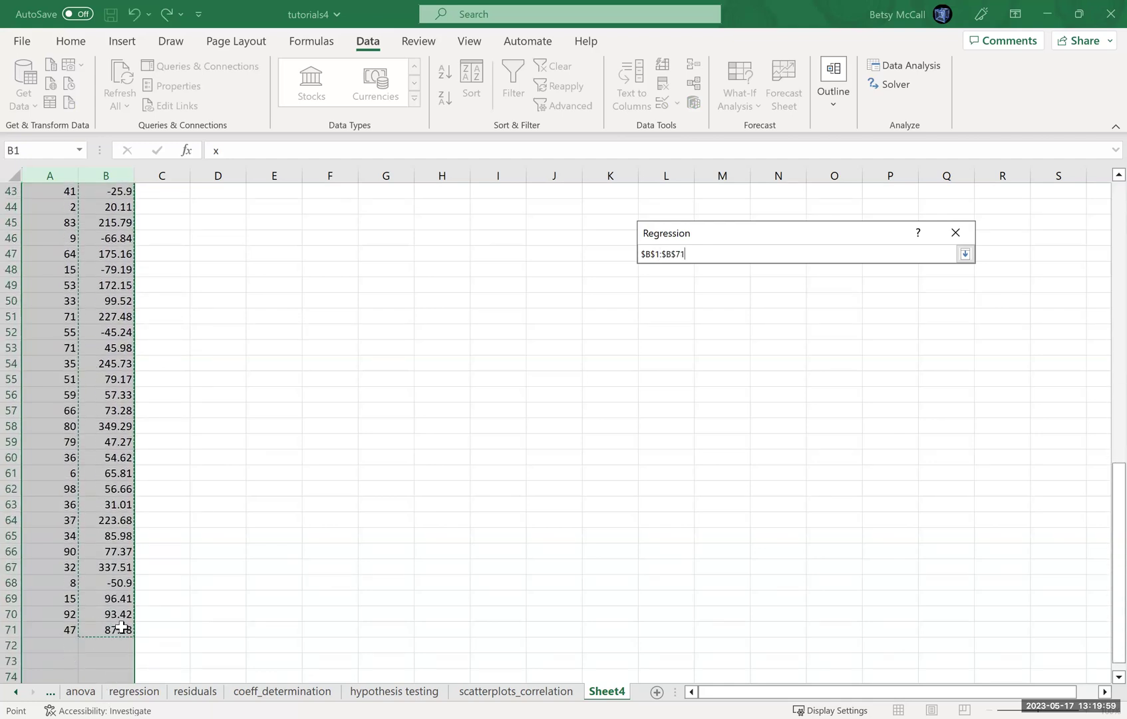
left_click(965, 253)
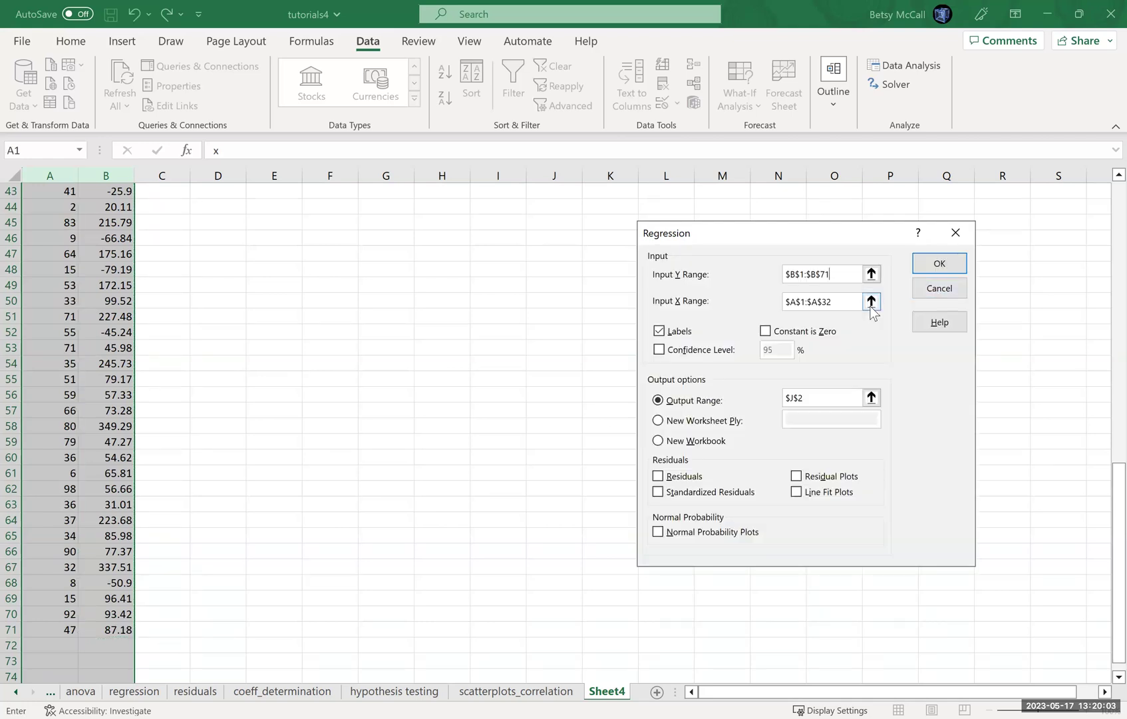
Set the X input range to $A$1:$A$71.
left_click(871, 302)
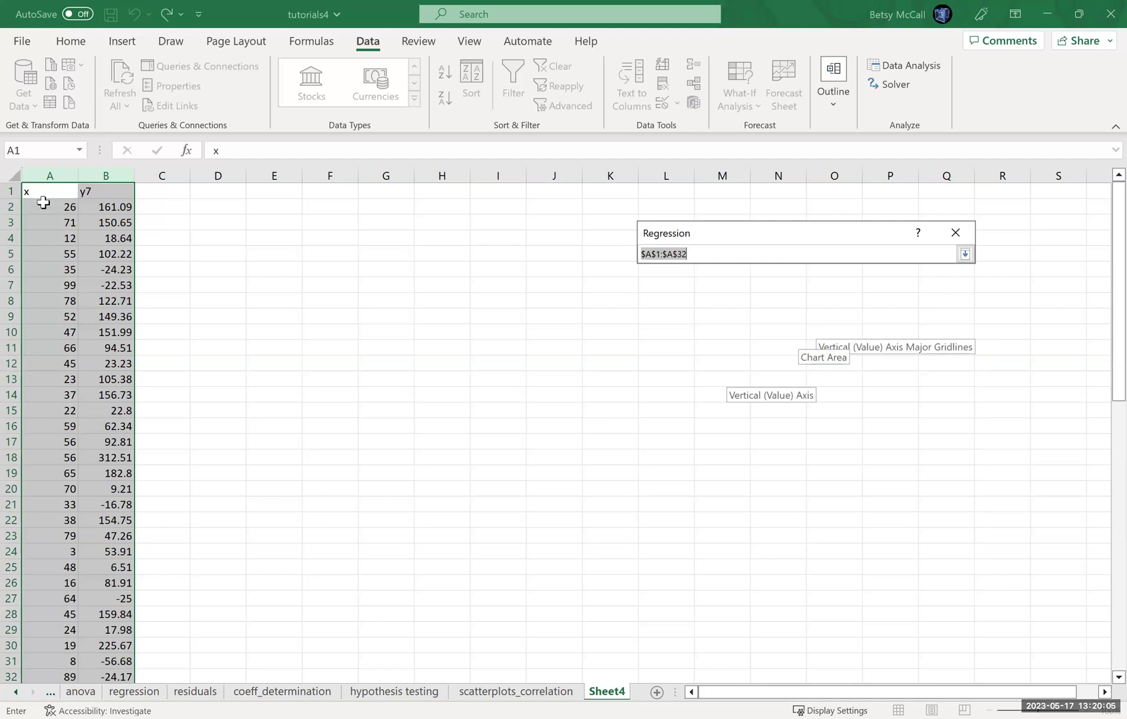
left_click(43, 192)
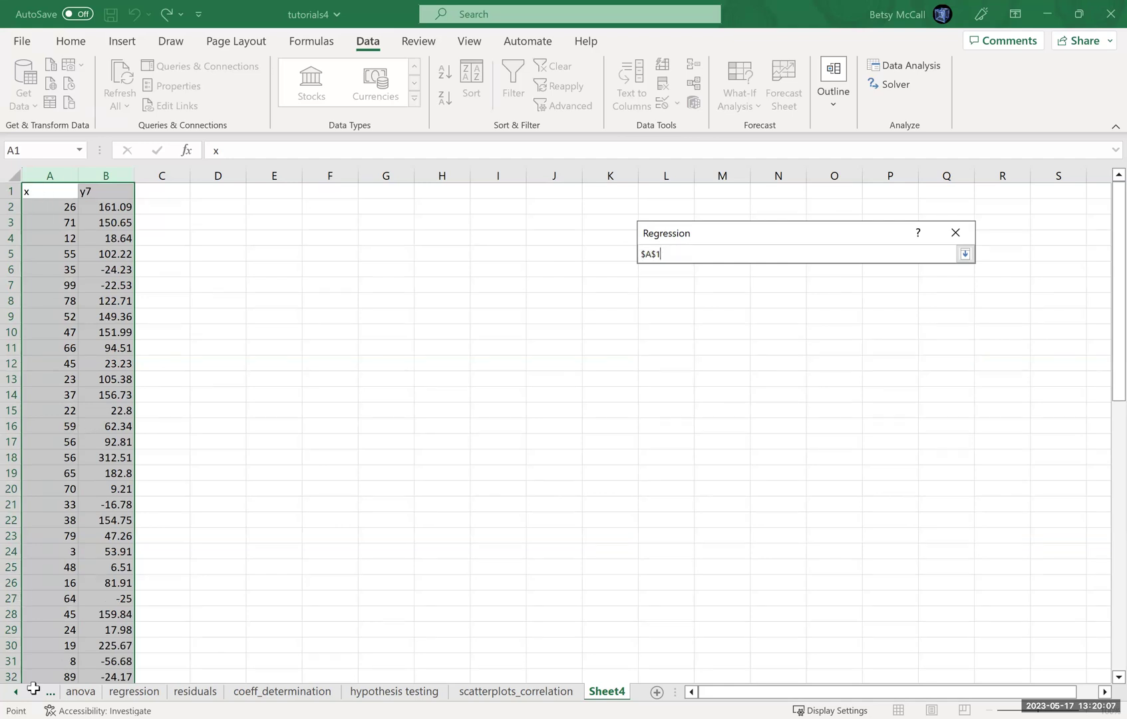
left_click_drag(33, 690, 41, 642)
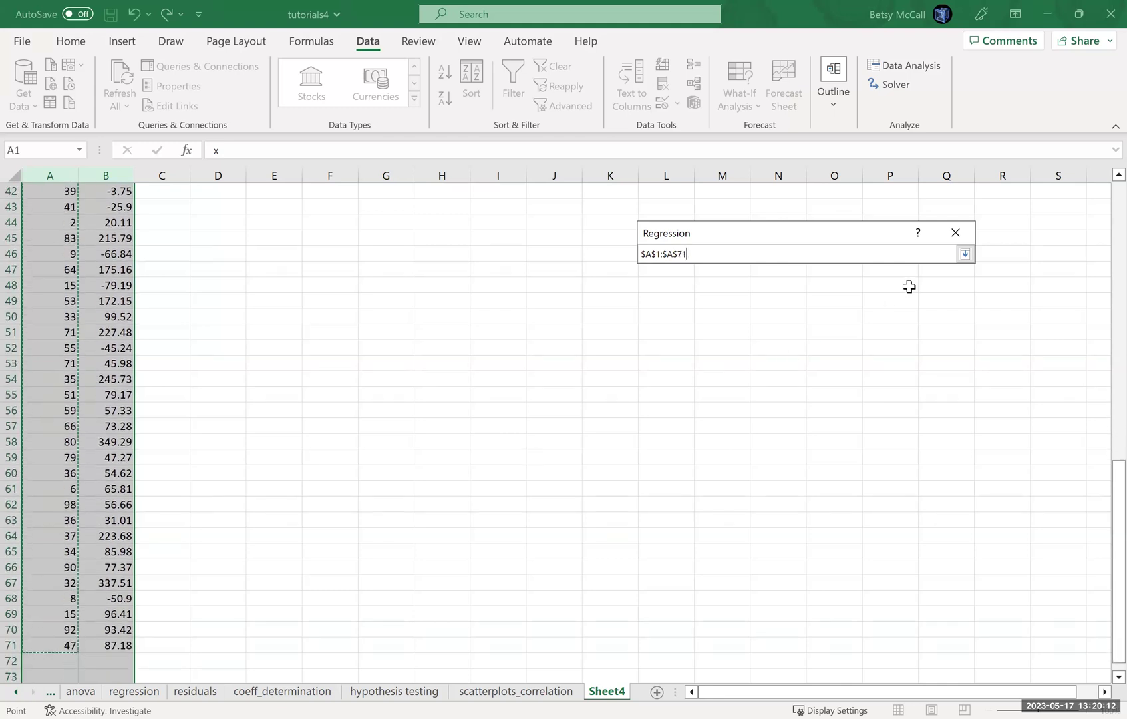
left_click(965, 254)
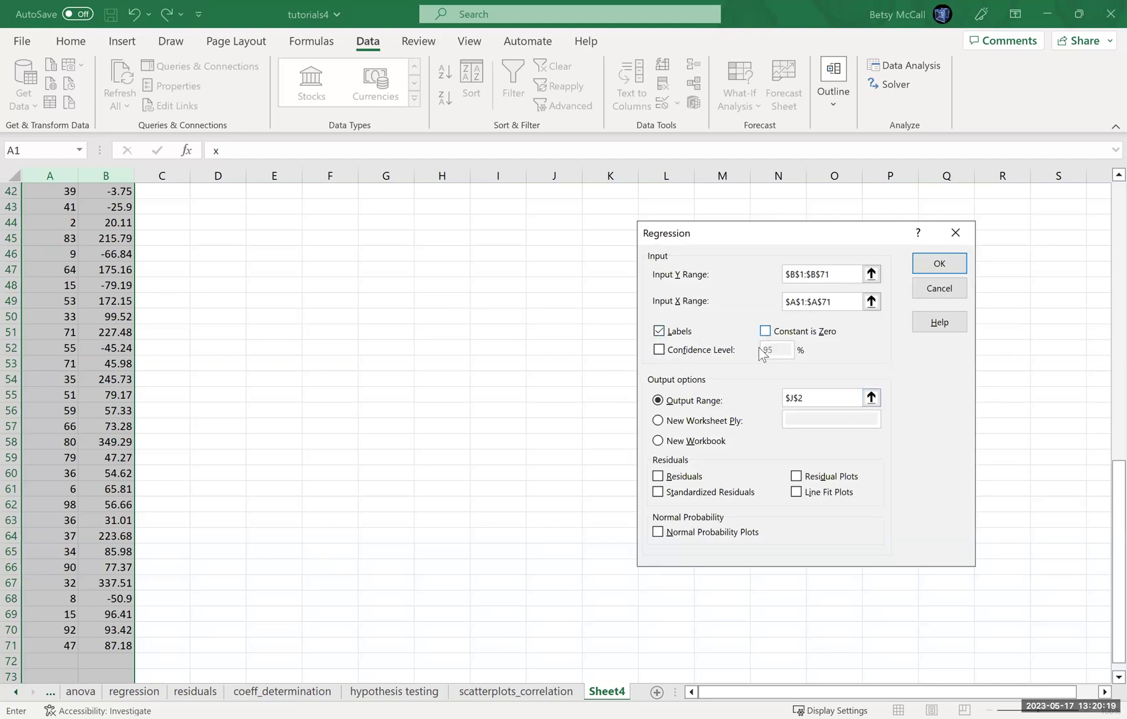
Output the regression at D2, run it, and autofit column D.
left_click_drag(1120, 469, 1108, 239)
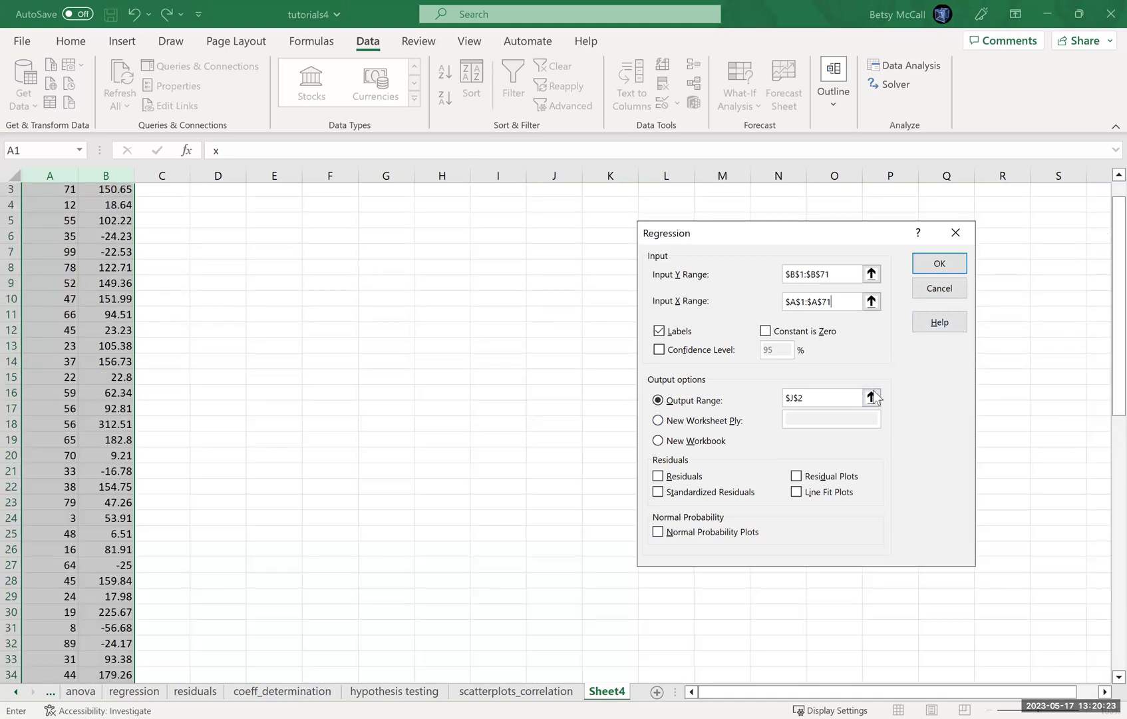
left_click_drag(1118, 287, 1107, 226)
left_click(225, 210)
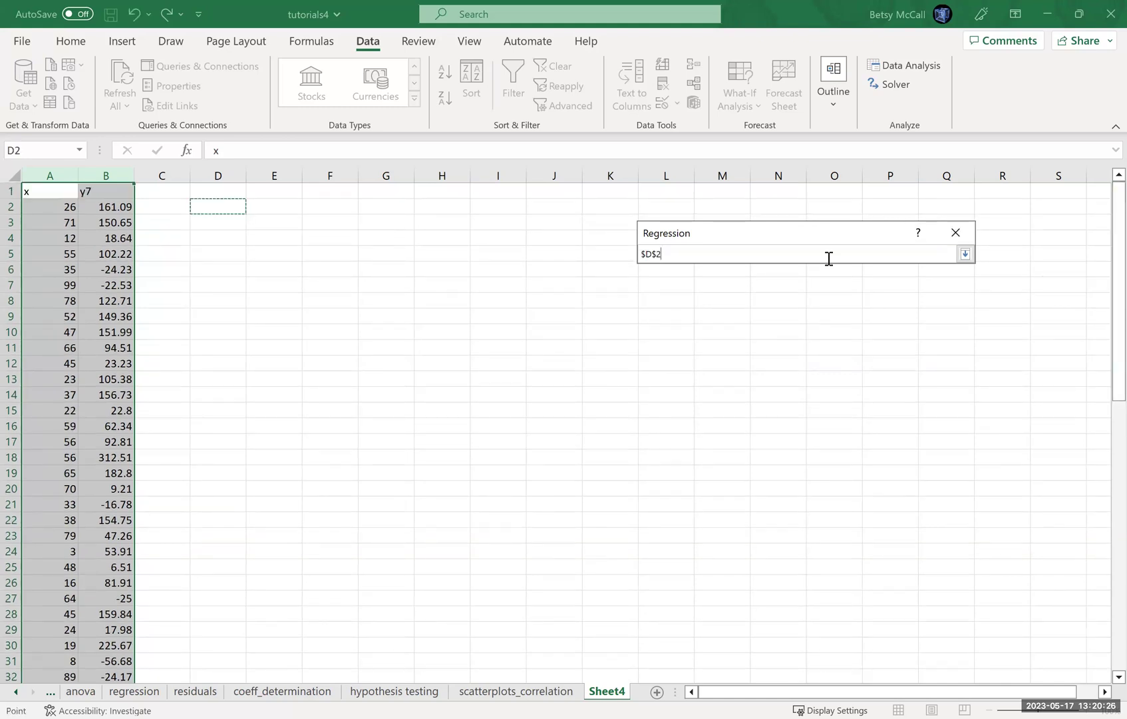
left_click(965, 254)
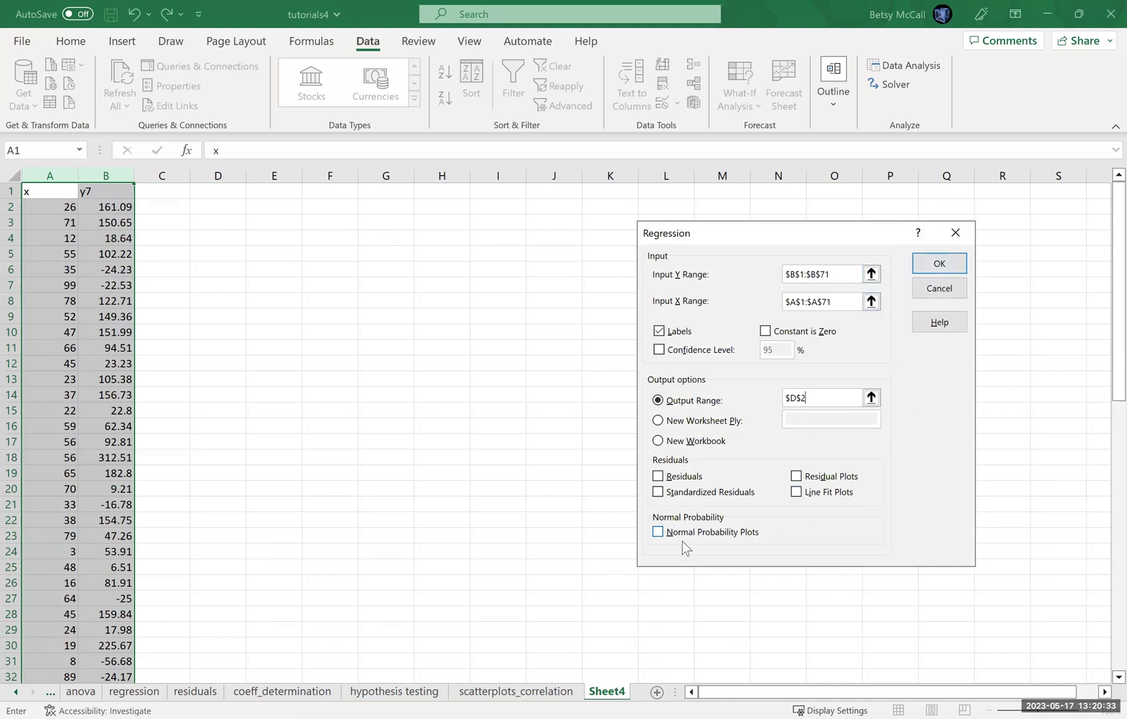
left_click(936, 263)
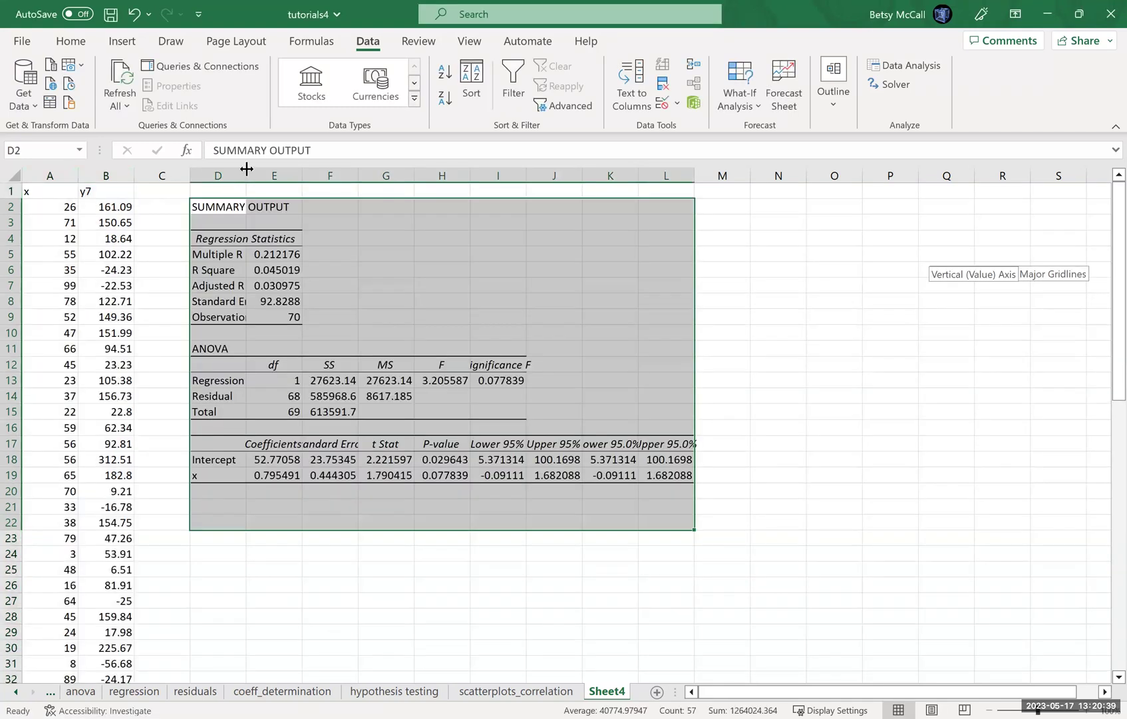
double_click(247, 177)
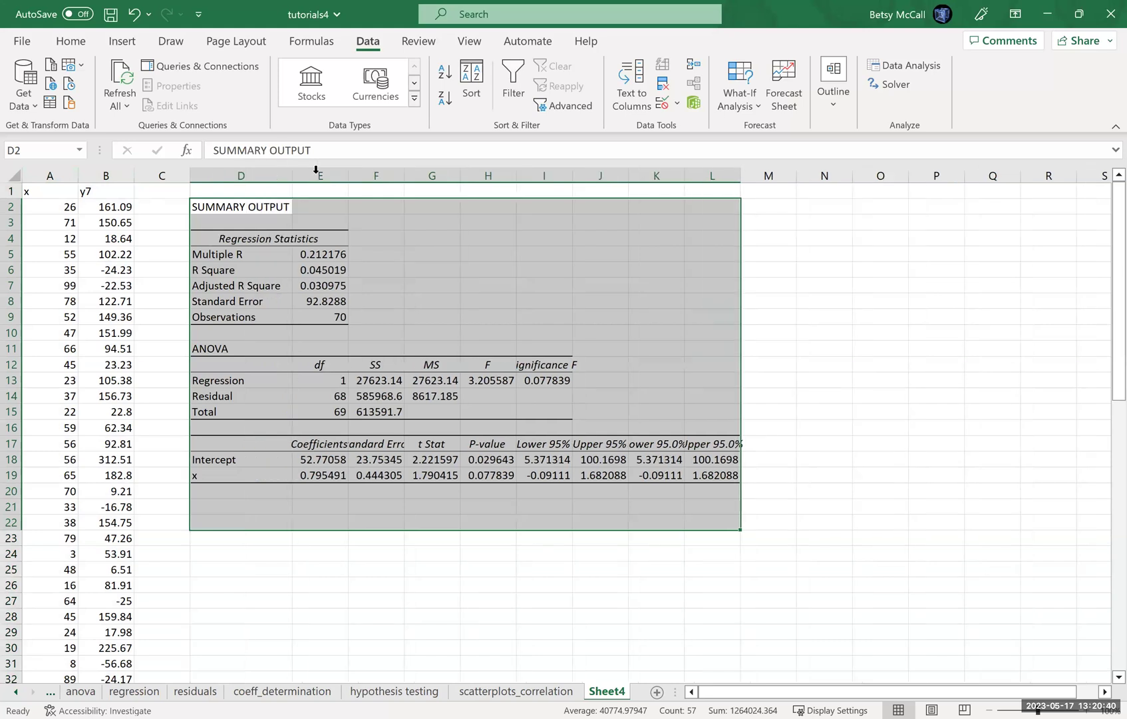
Auto-fit columns E, F, G, J, K and L and widen column H so the regression output shows in full.
double_click(349, 178)
double_click(421, 177)
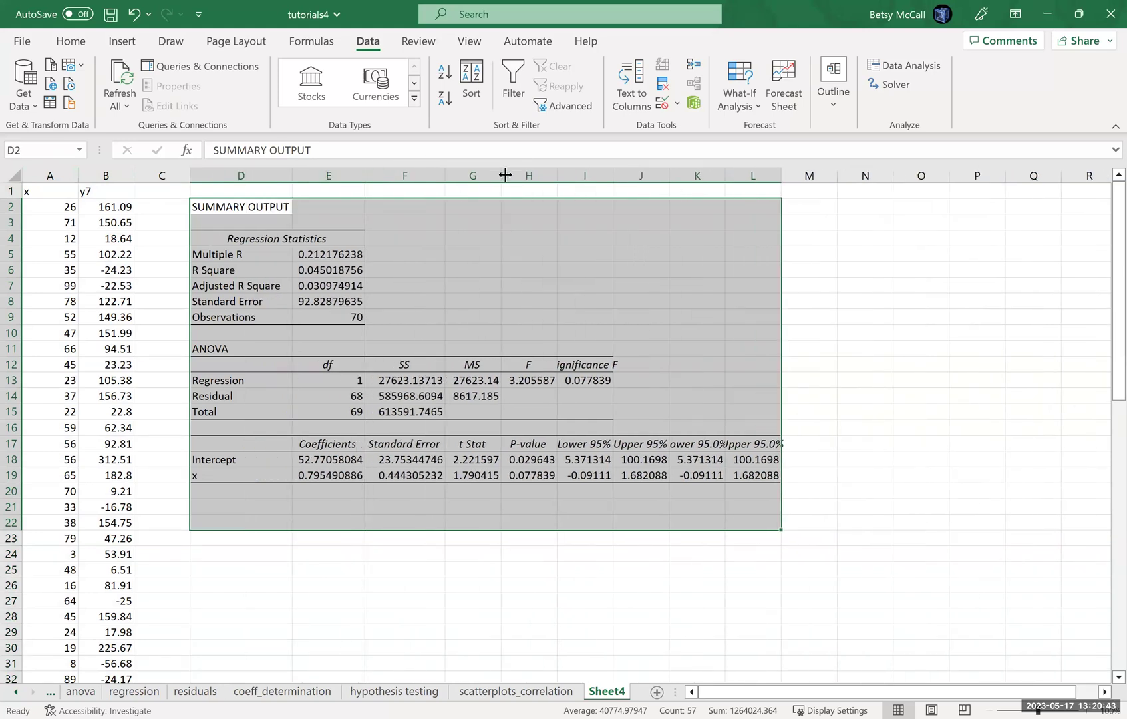
double_click(505, 175)
mouse_move(573, 174)
left_mouse_down()
mouse_move(643, 169)
mouse_move(590, 171)
left_mouse_up()
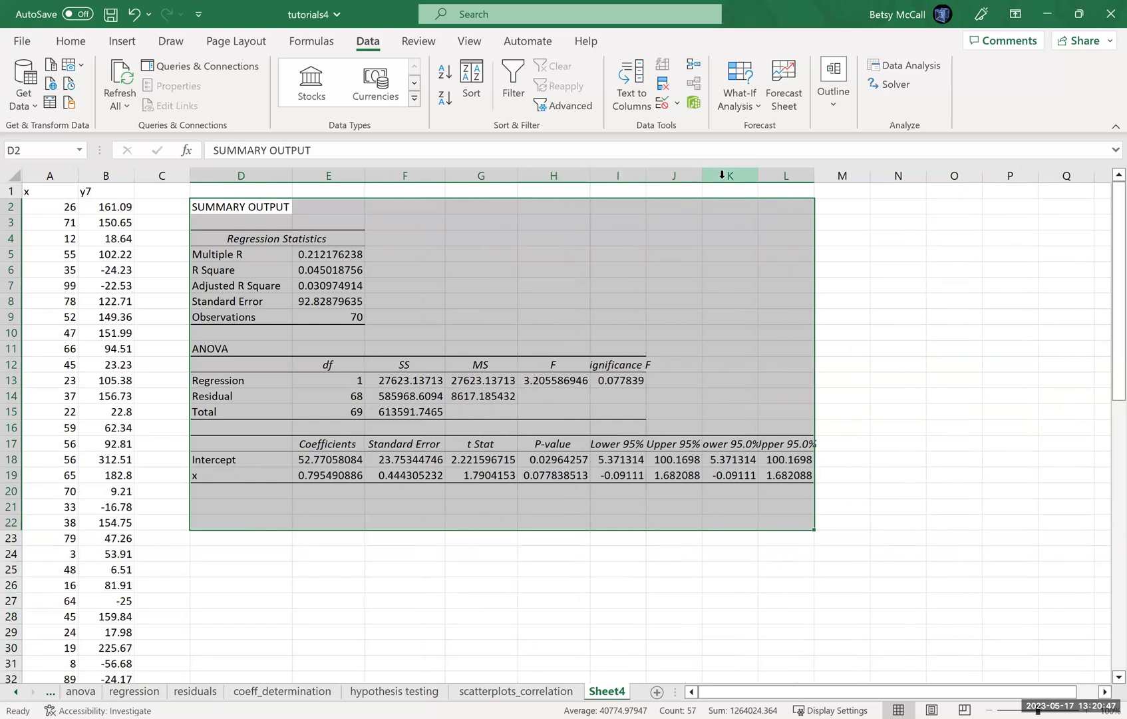
double_click(702, 175)
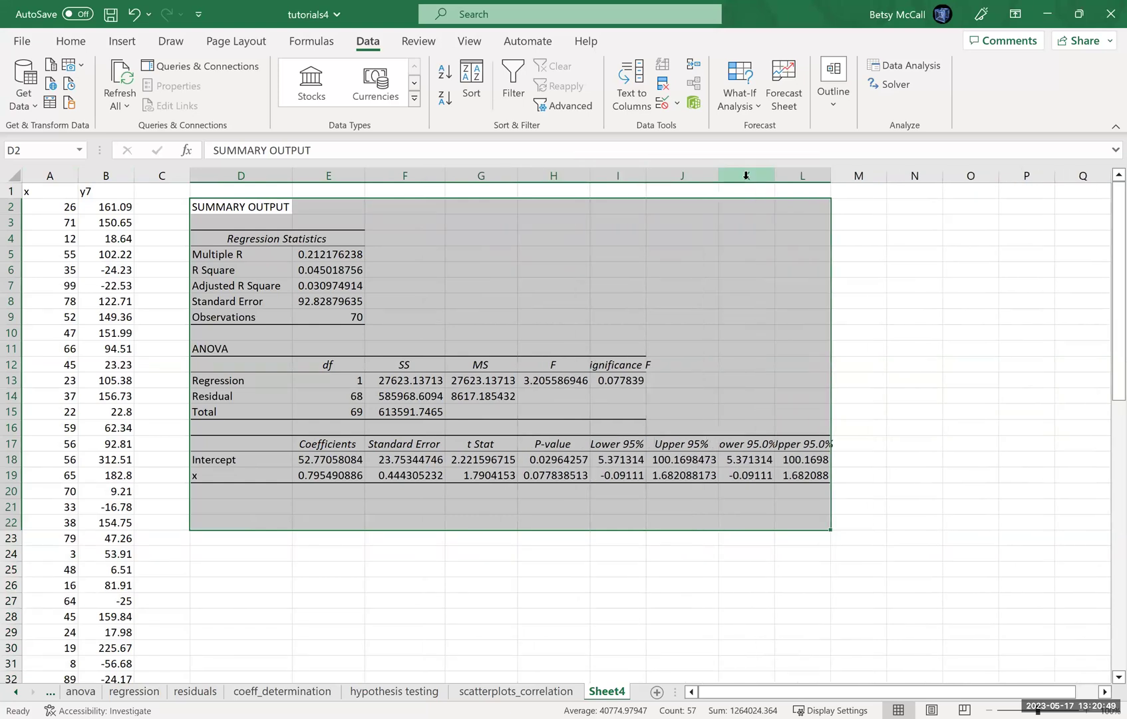
double_click(774, 175)
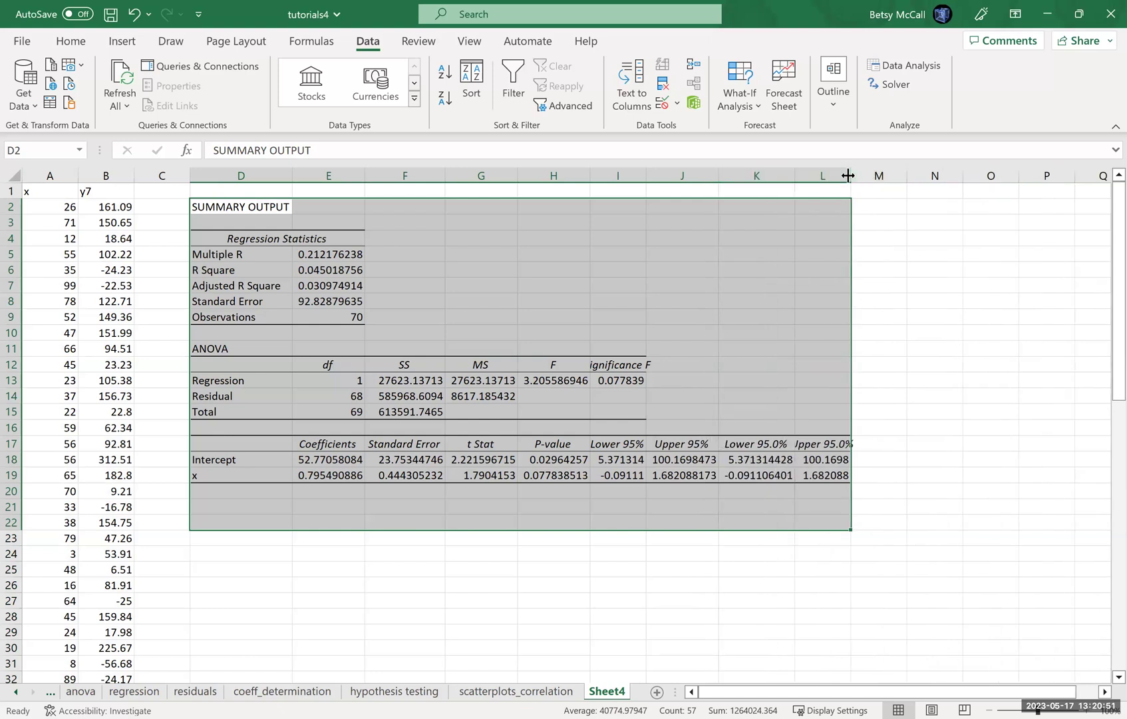
double_click(851, 176)
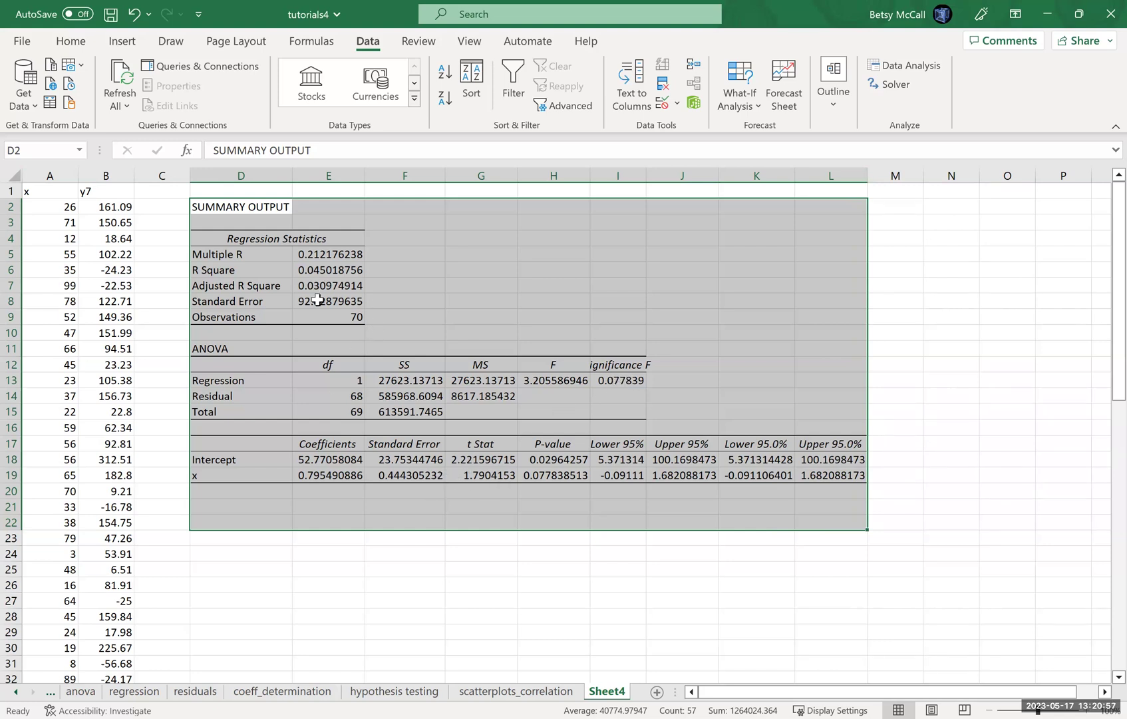
left_click(319, 255)
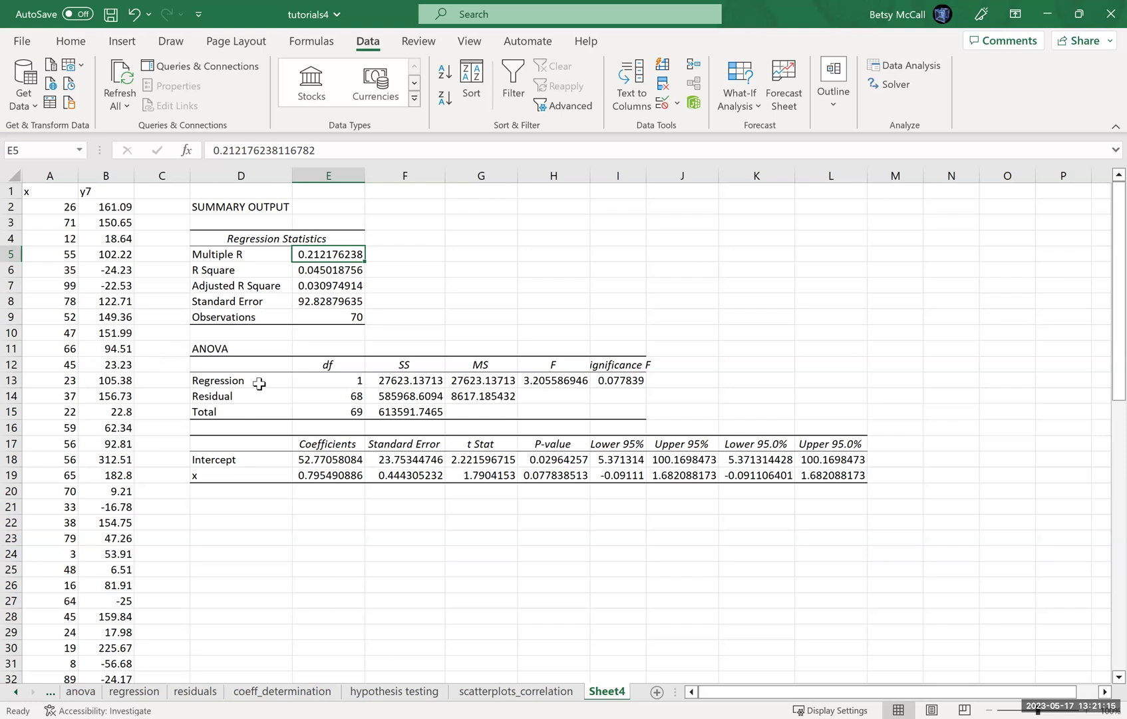
Fit column I to the Significance F heading and give cell I13 yellow fill with red text.
left_click(616, 381)
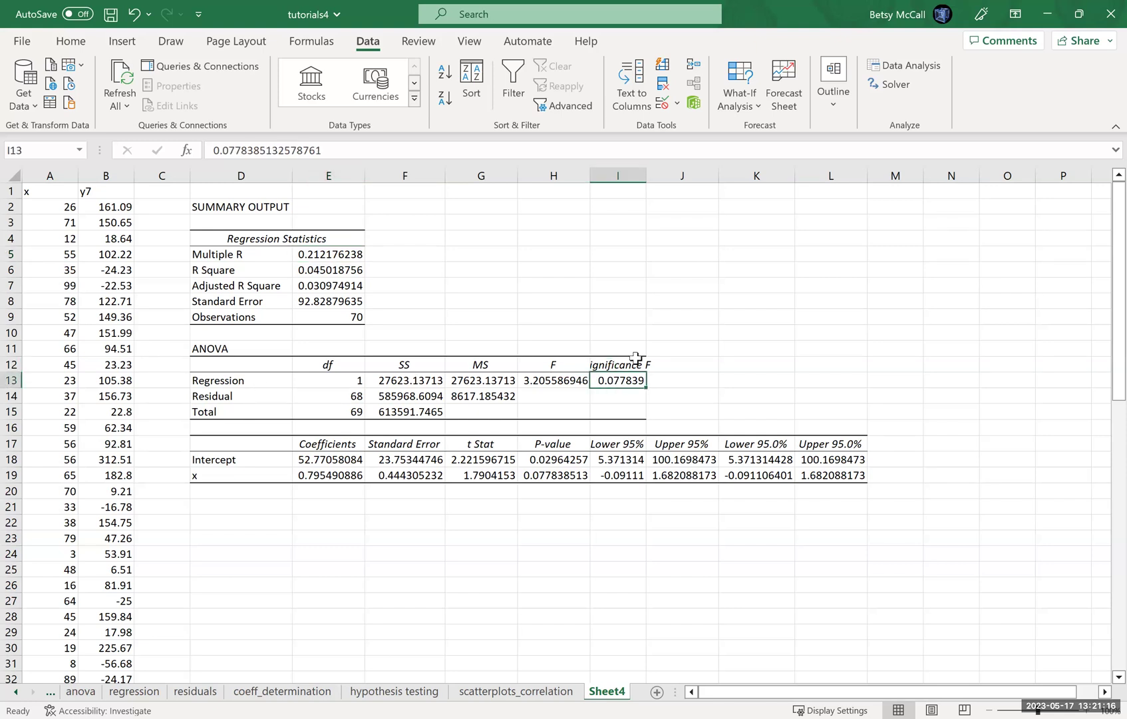
double_click(641, 171)
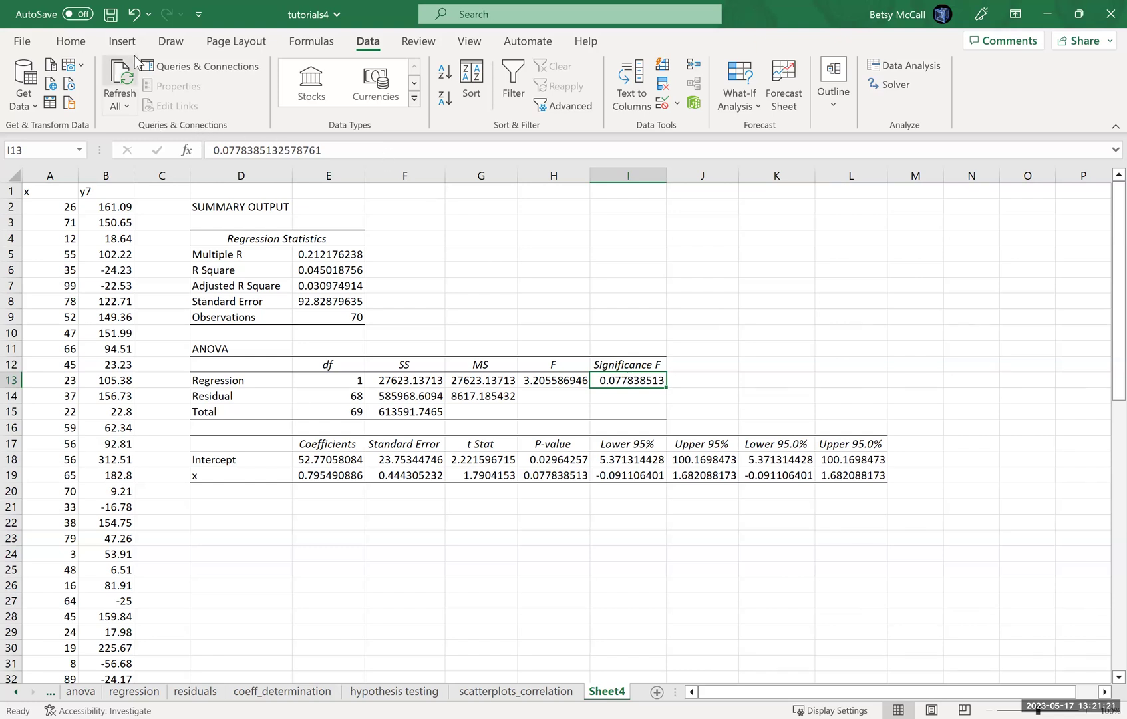
left_click(71, 41)
left_click(203, 100)
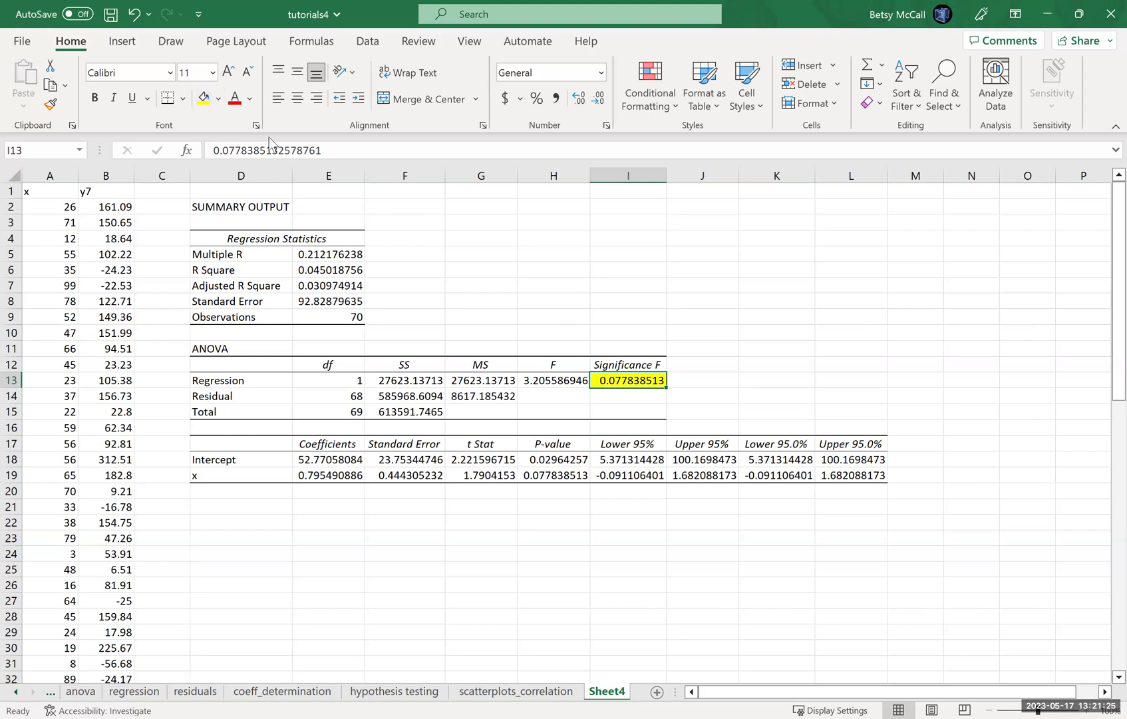
left_click(235, 98)
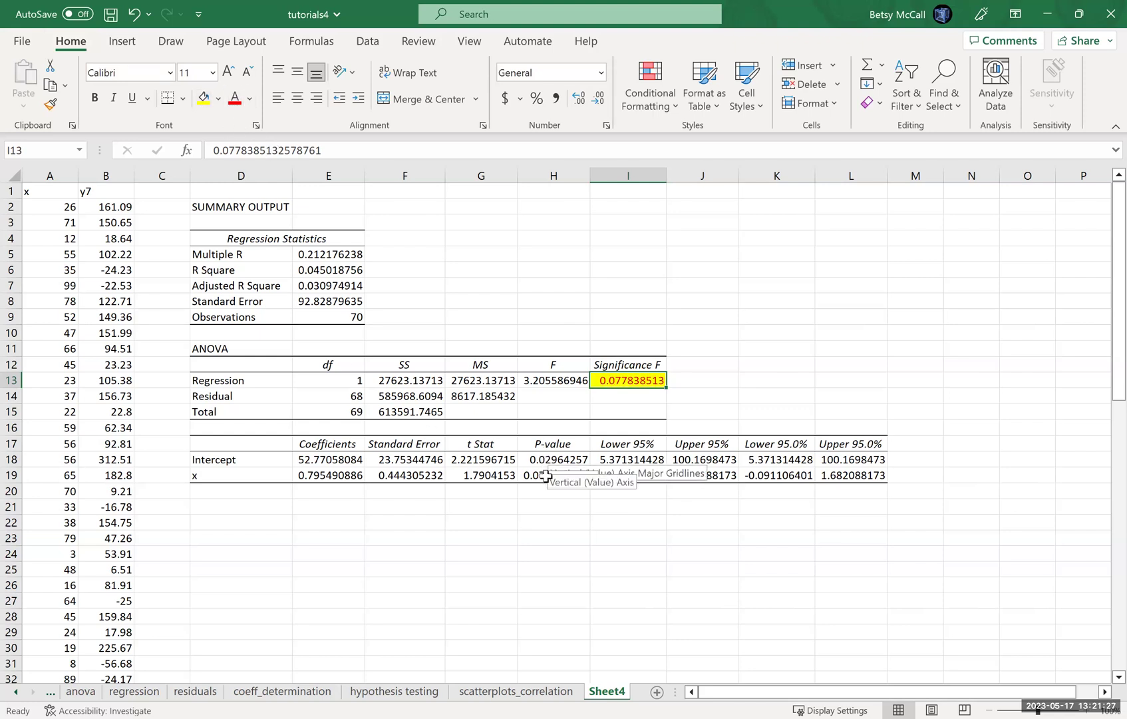
Give the x P-value in cell H19 yellow fill with red text.
left_click(547, 475)
left_click(204, 98)
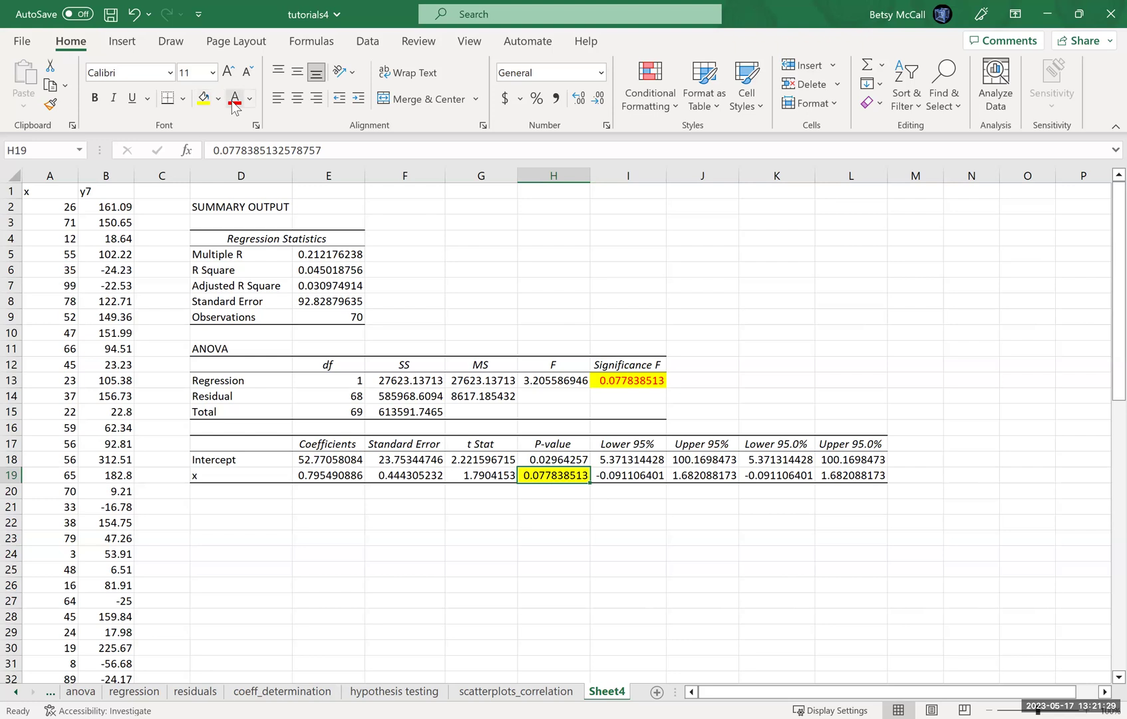
left_click(233, 101)
left_click(549, 463)
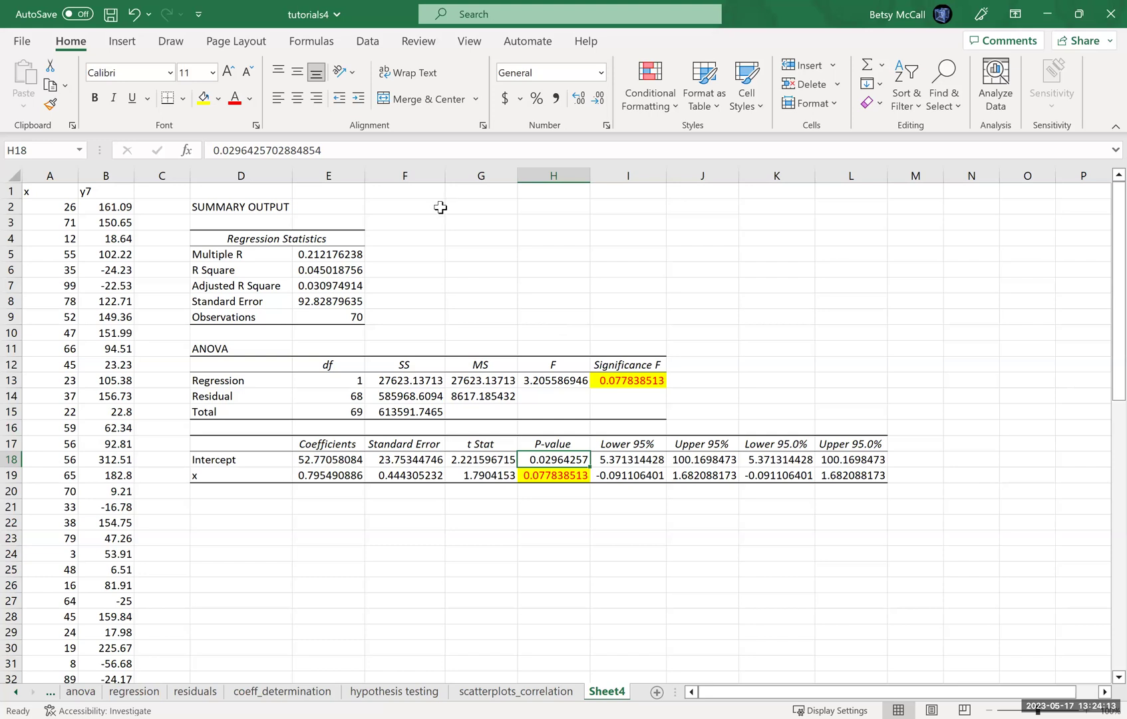
left_click(527, 337)
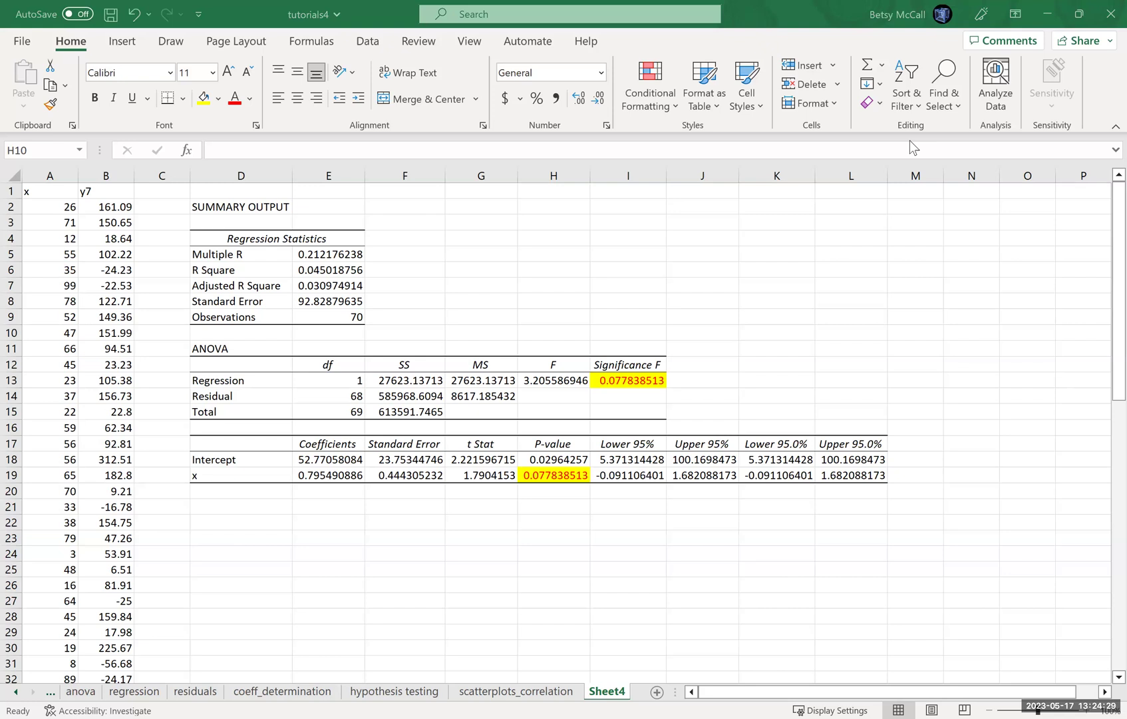
left_click(366, 44)
left_click(921, 72)
left_click(925, 346)
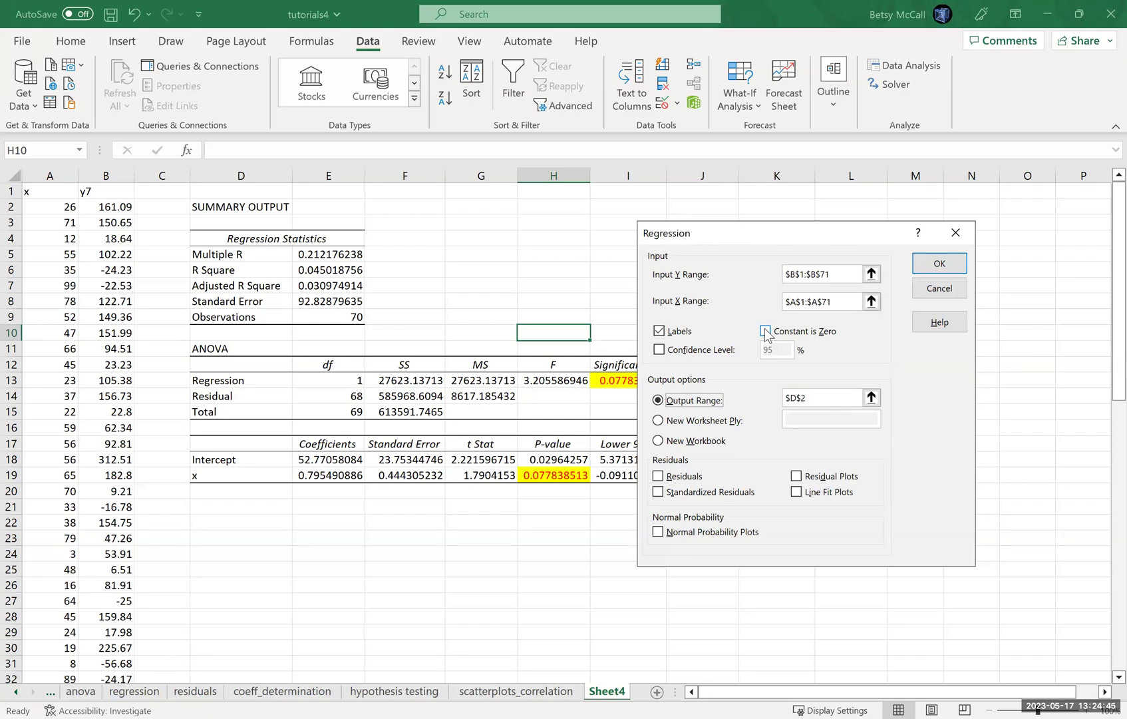
left_click(955, 235)
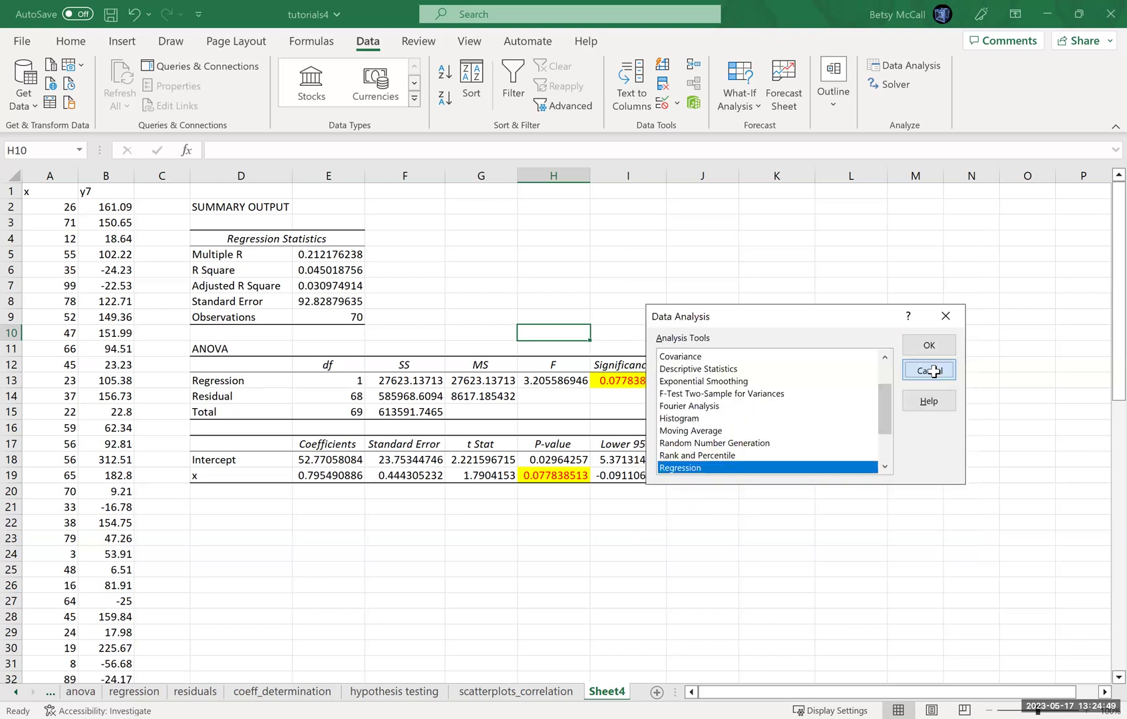
left_click(933, 371)
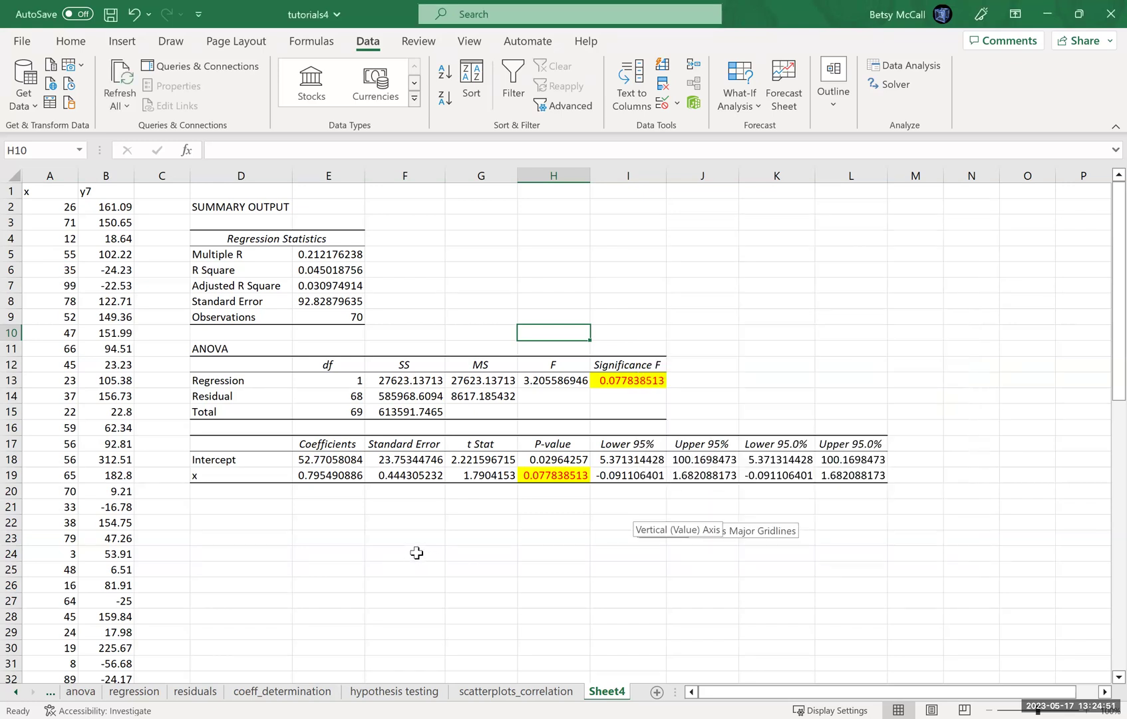